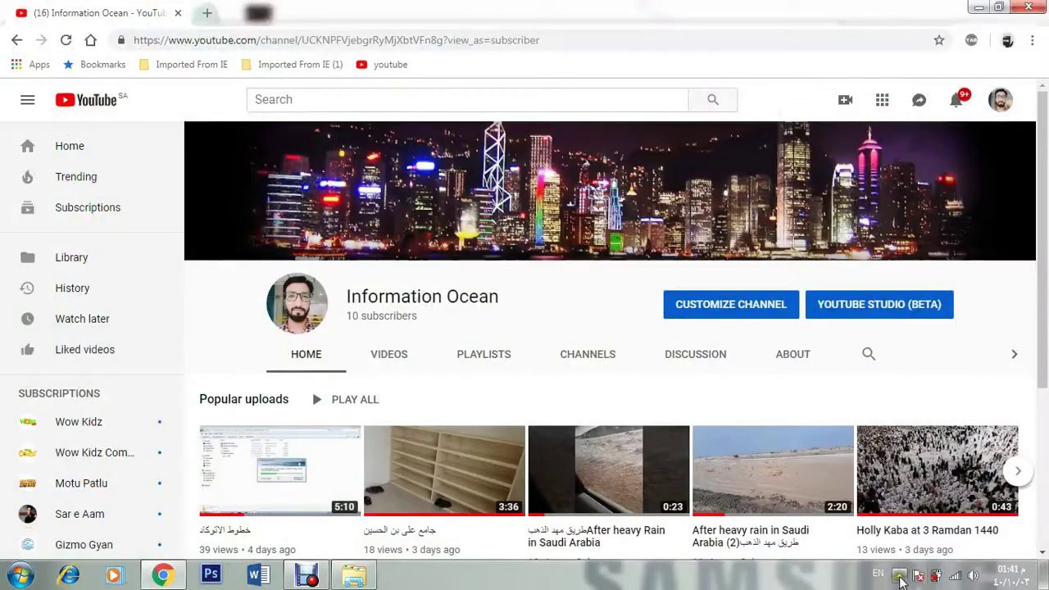
- Turn off real-time protection in Microsoft Security Essentials, save the change and close the program's window
{"action": "left_click", "coordinate": [899, 577]}
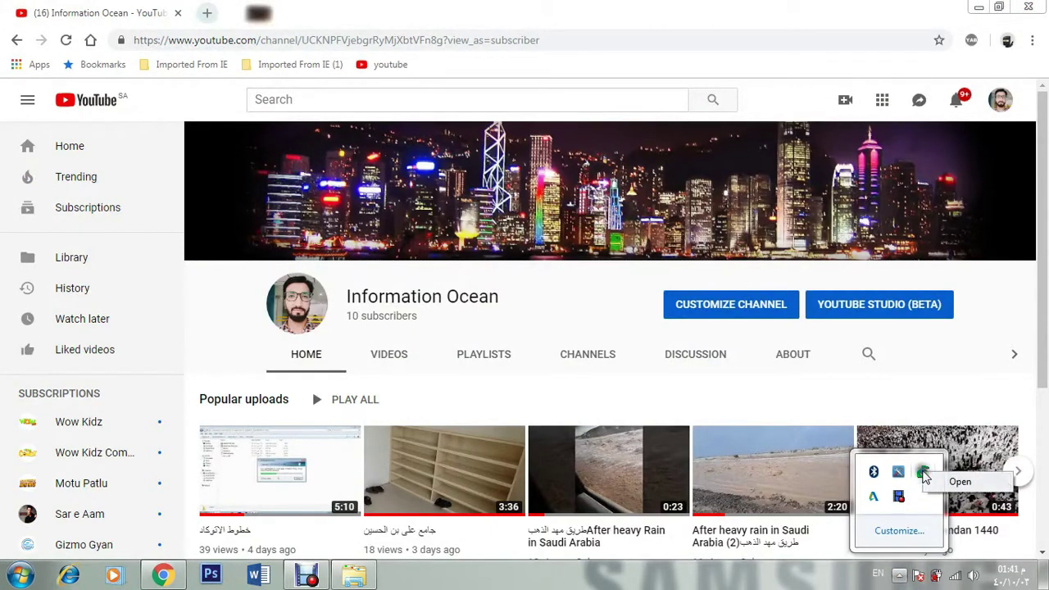
{"action": "double_click", "coordinate": [934, 483]}
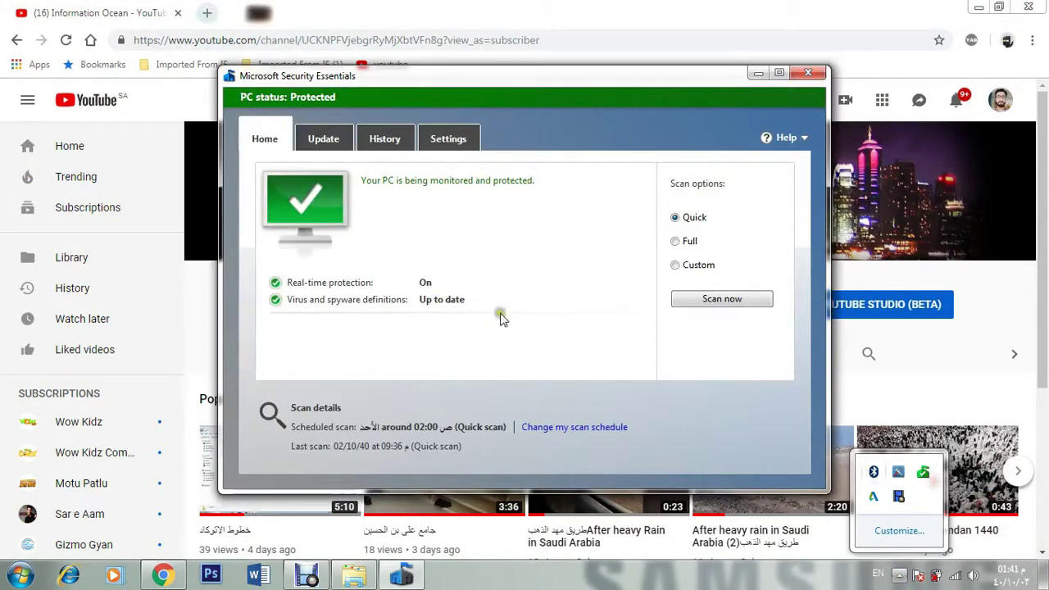
{"action": "left_click", "coordinate": [457, 139]}
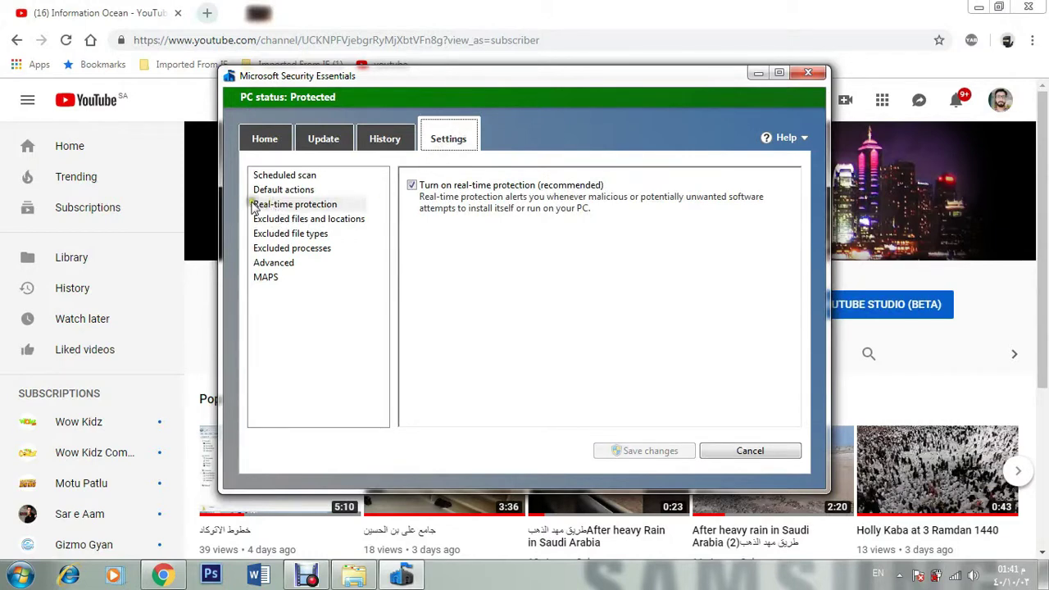
{"action": "left_click", "coordinate": [325, 205]}
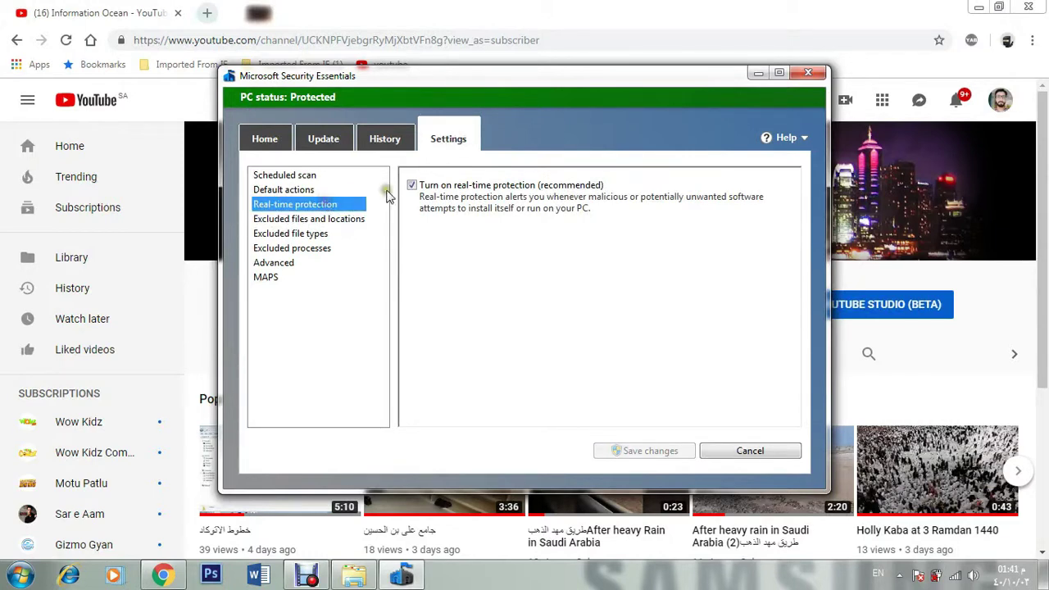
{"action": "left_click", "coordinate": [412, 186]}
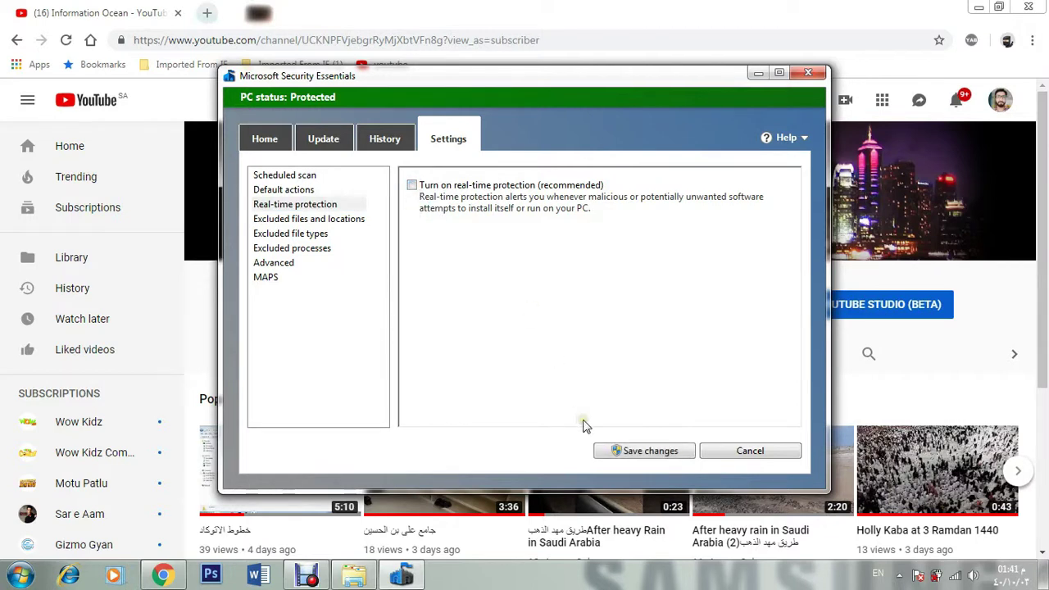
{"action": "left_click", "coordinate": [619, 453]}
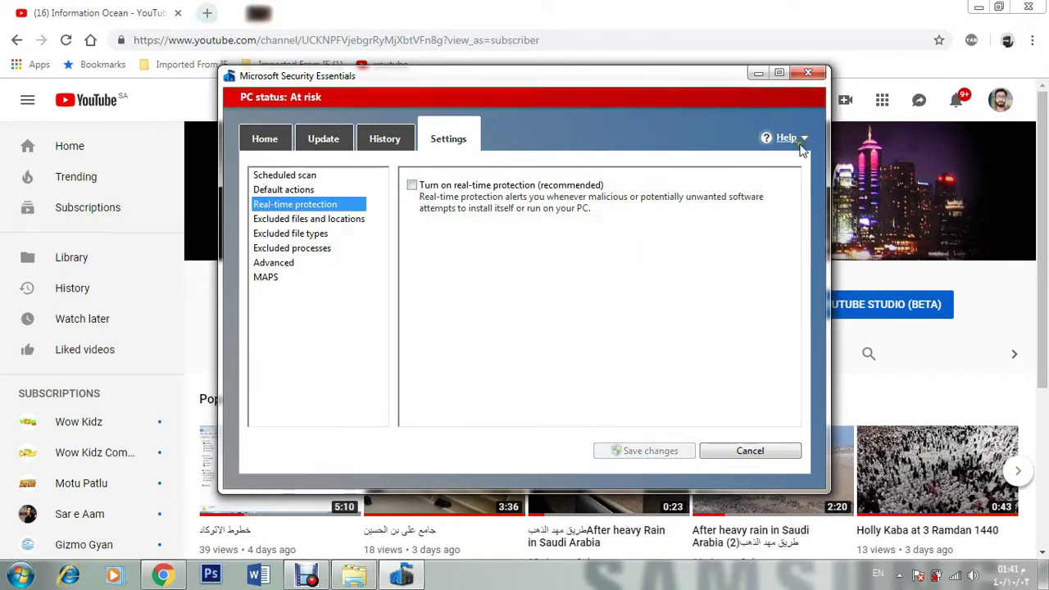
{"action": "left_click", "coordinate": [808, 73]}
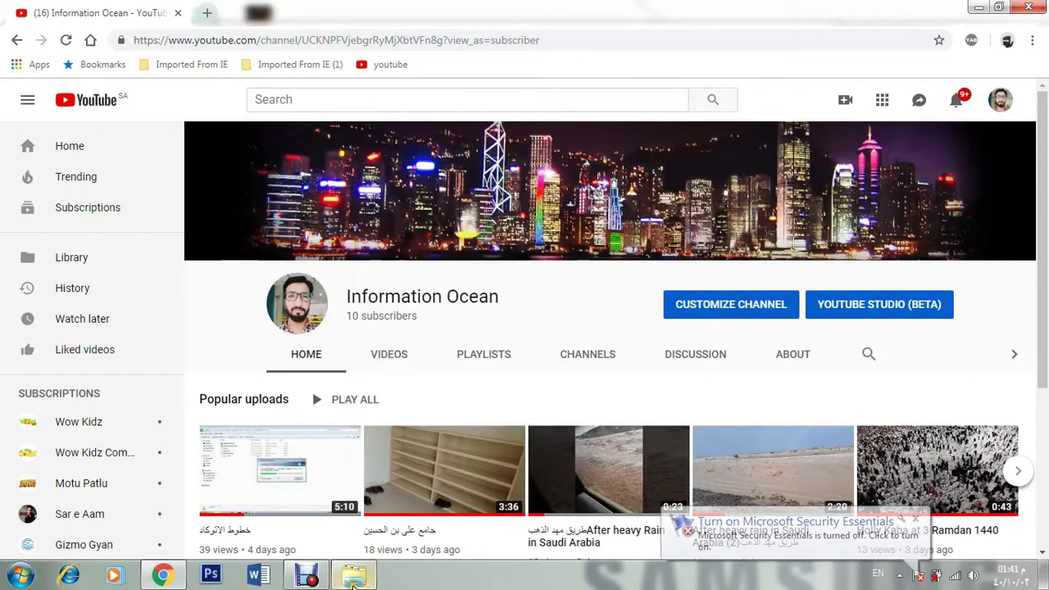
- Extract the IDM 6.26 Build 3 archive in Downloads\Compressed to its own folder and open the inner extracted folder
{"action": "left_click", "coordinate": [354, 577]}
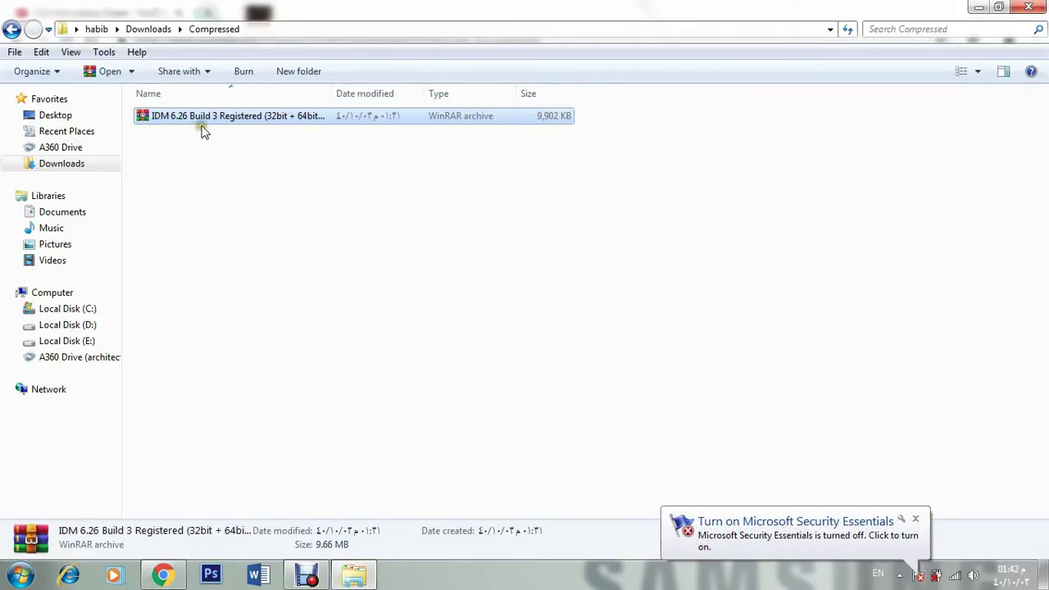
{"action": "right_click", "coordinate": [240, 123]}
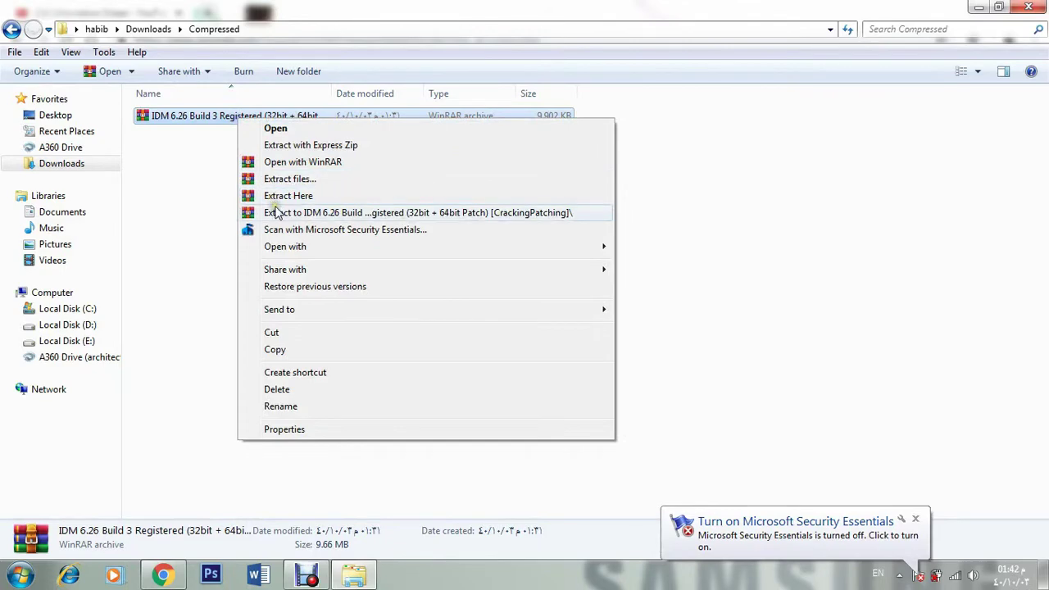
{"action": "left_click", "coordinate": [279, 213]}
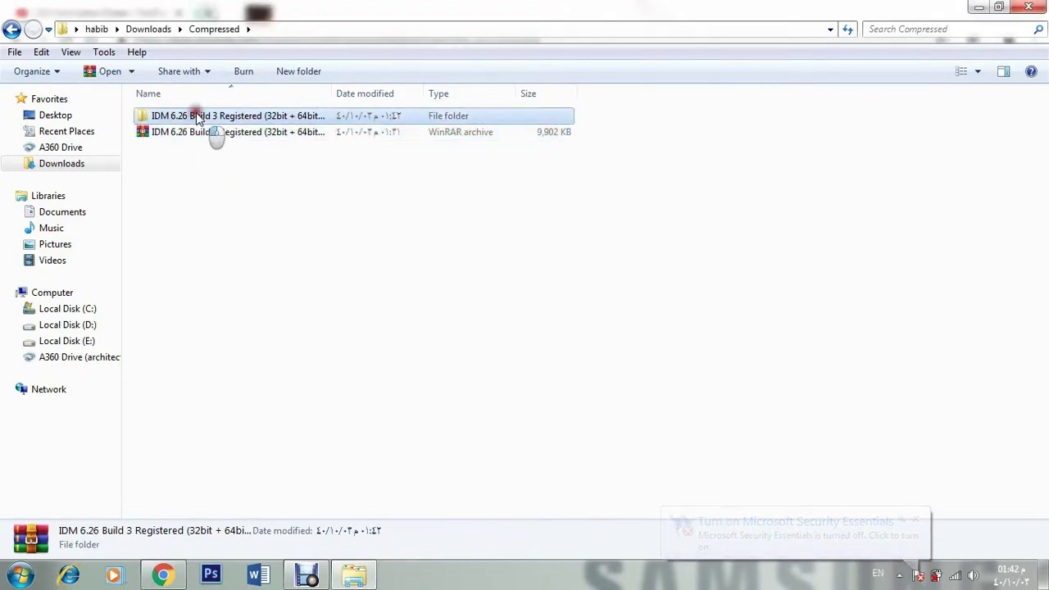
{"action": "double_click", "coordinate": [197, 118]}
{"action": "double_click", "coordinate": [197, 115]}
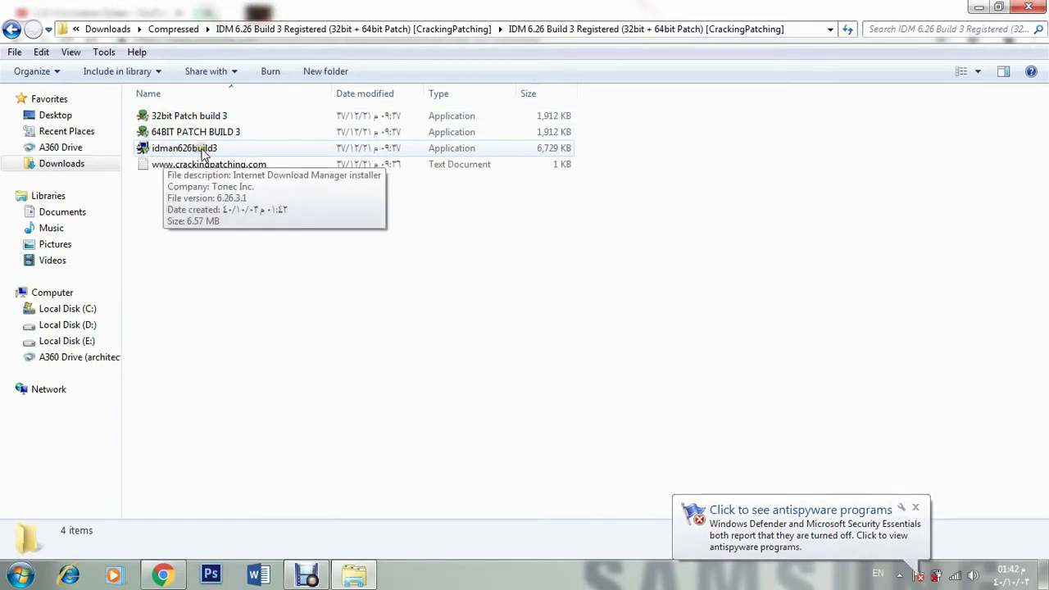
- Run idman626build3 as administrator and install Internet Download Manager, accepting the license and keeping the default destination folder and desktop icon option
{"action": "double_click", "coordinate": [169, 152]}
{"action": "right_click", "coordinate": [169, 153]}
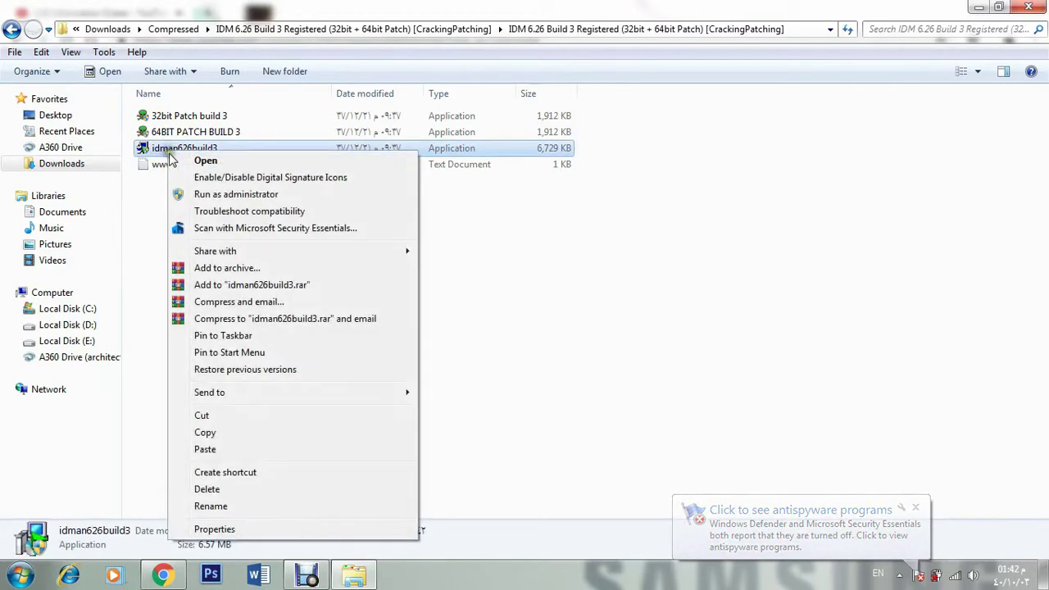
{"action": "left_click", "coordinate": [214, 195]}
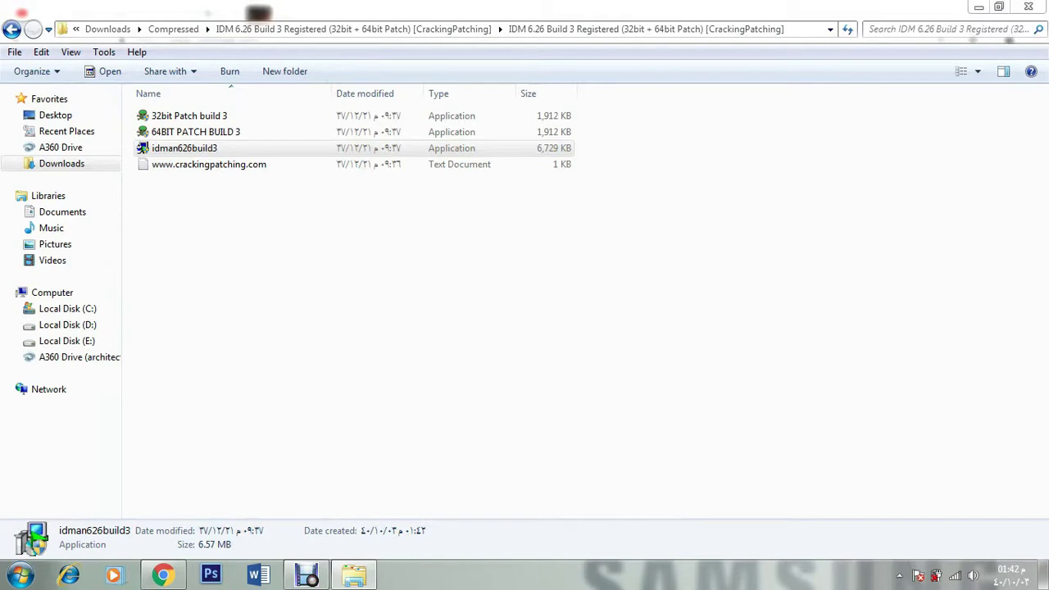
{"action": "left_click", "coordinate": [583, 397]}
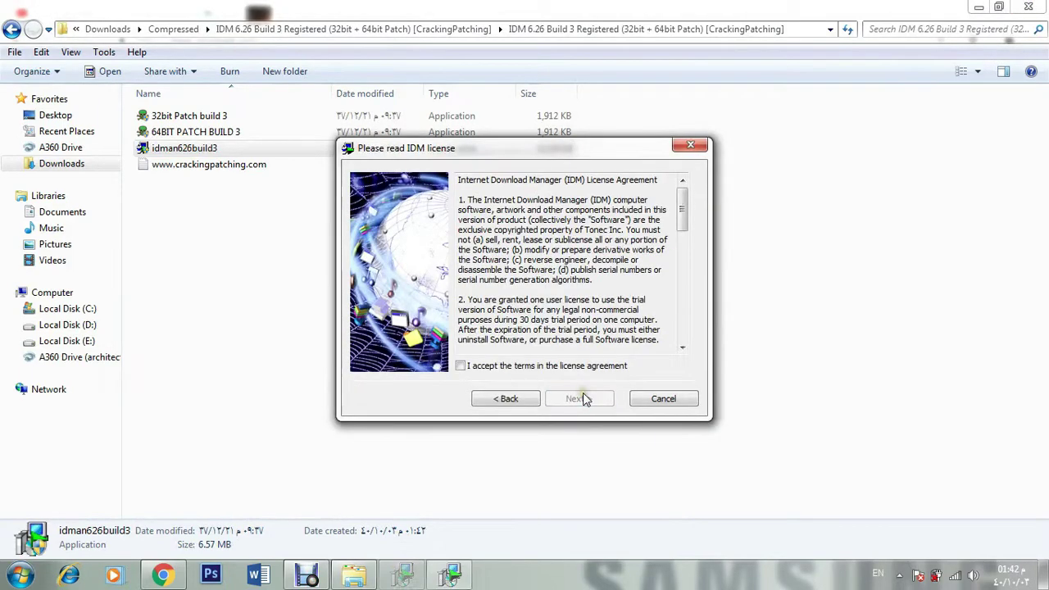
{"action": "left_click", "coordinate": [551, 368]}
{"action": "left_click", "coordinate": [569, 400]}
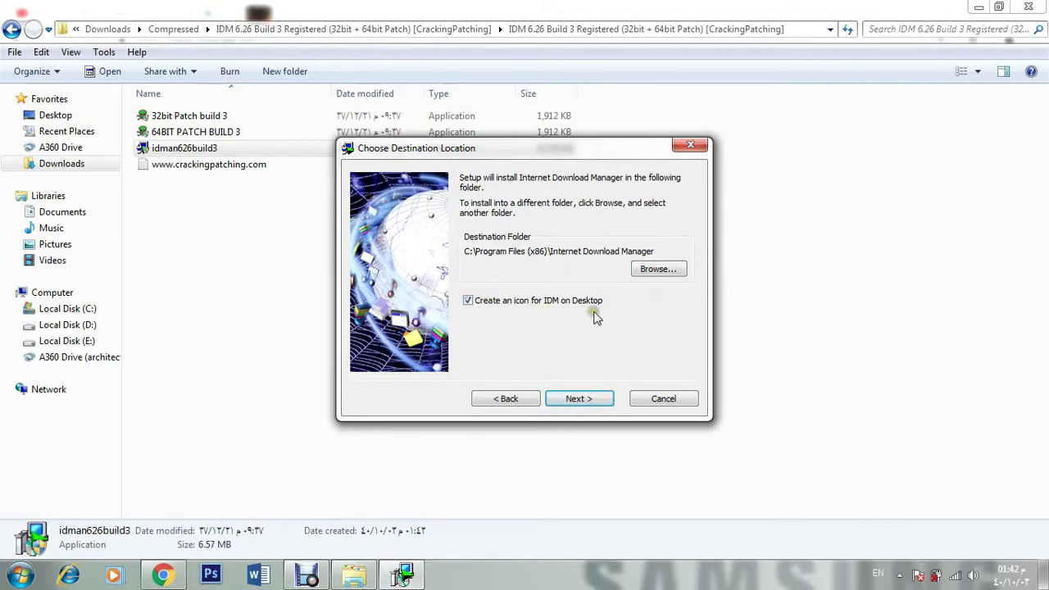
{"action": "left_click", "coordinate": [578, 399]}
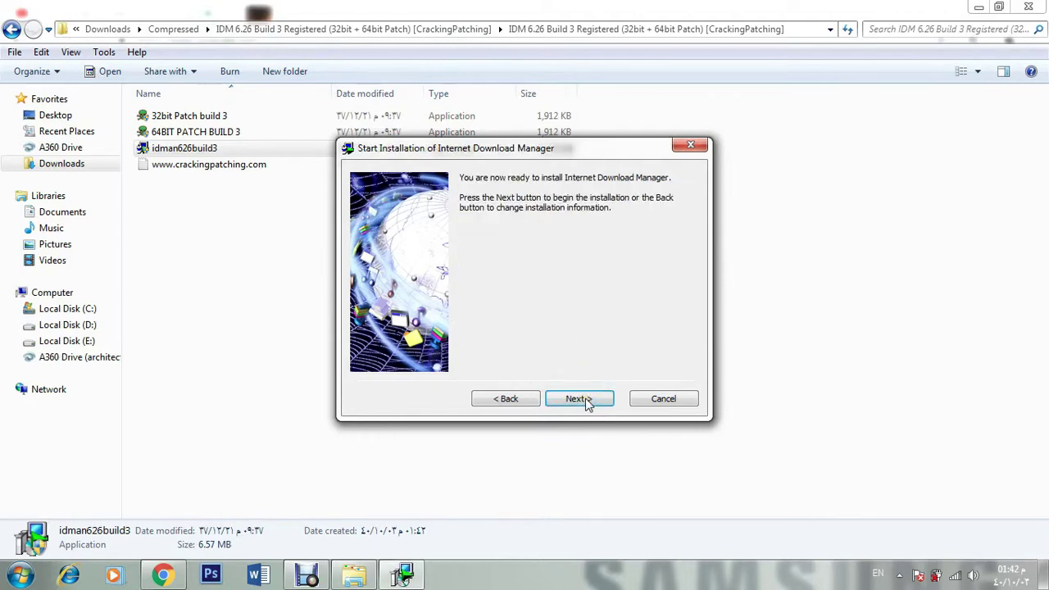
{"action": "left_click", "coordinate": [578, 399]}
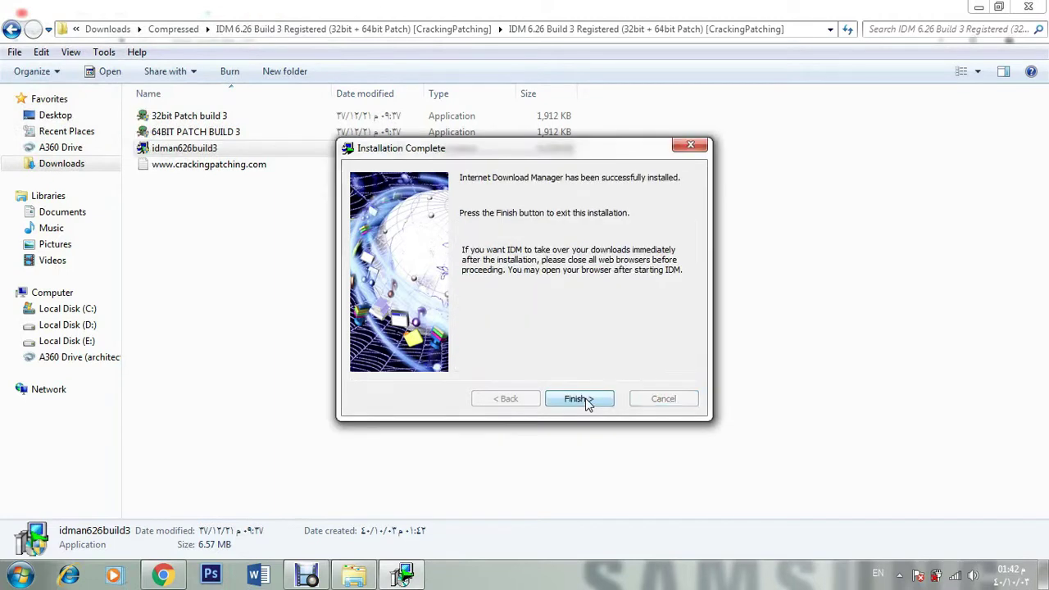
{"action": "left_click", "coordinate": [578, 398]}
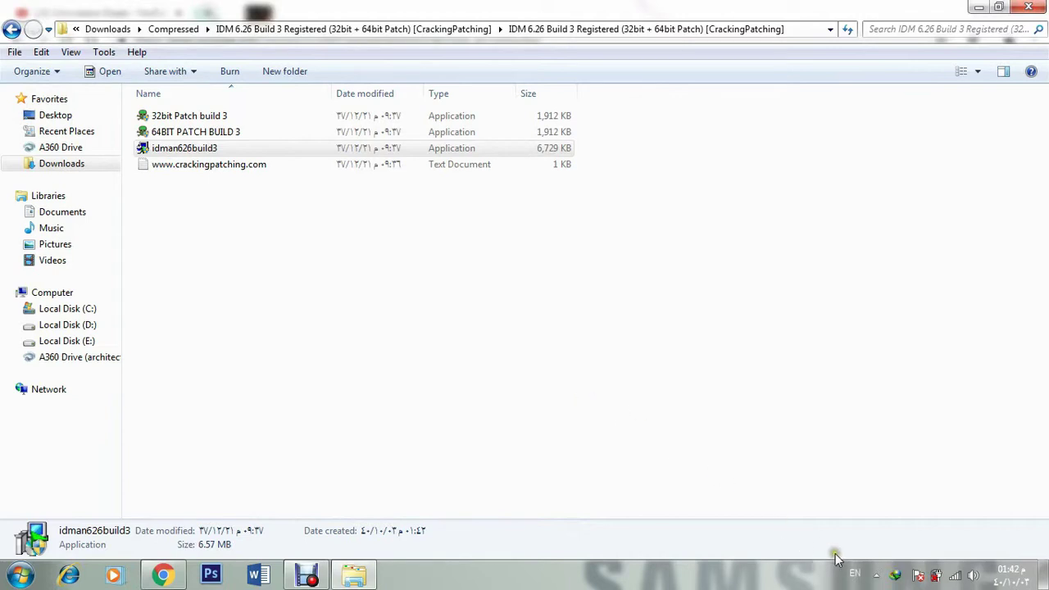
- Exit the running Internet Download Manager and install 64BIT PATCH BUILD 3 as administrator into C:\Program Files (x86)\Internet Download Manager
{"action": "right_click", "coordinate": [895, 577]}
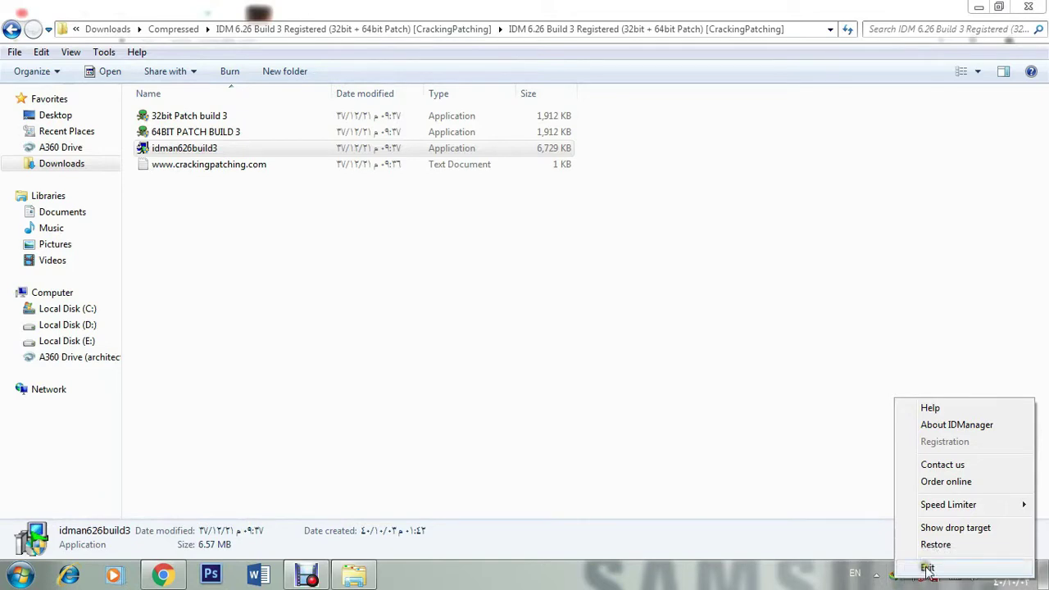
{"action": "left_click", "coordinate": [929, 568]}
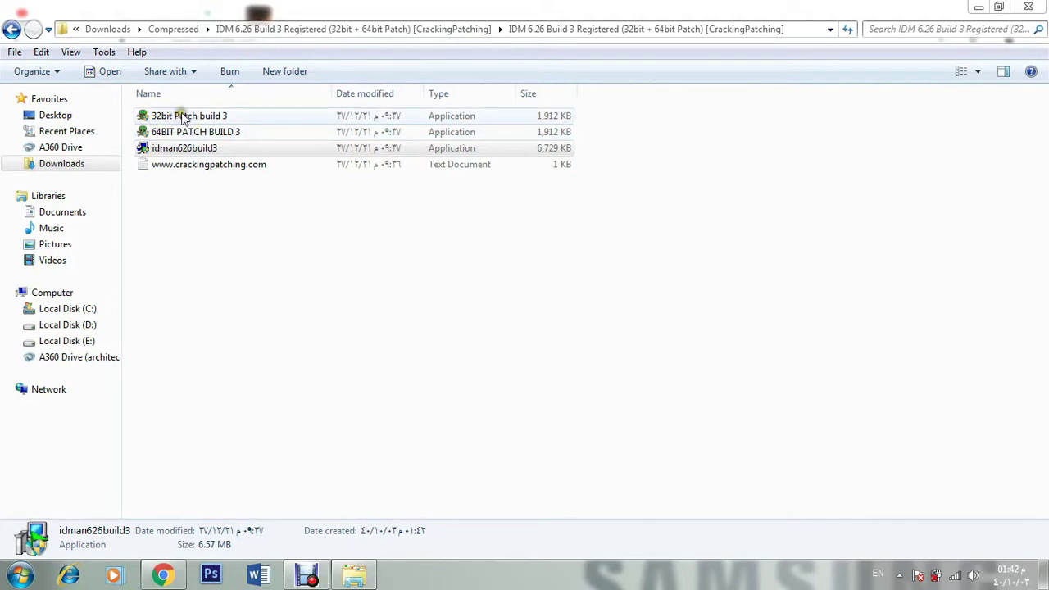
{"action": "left_click", "coordinate": [157, 132]}
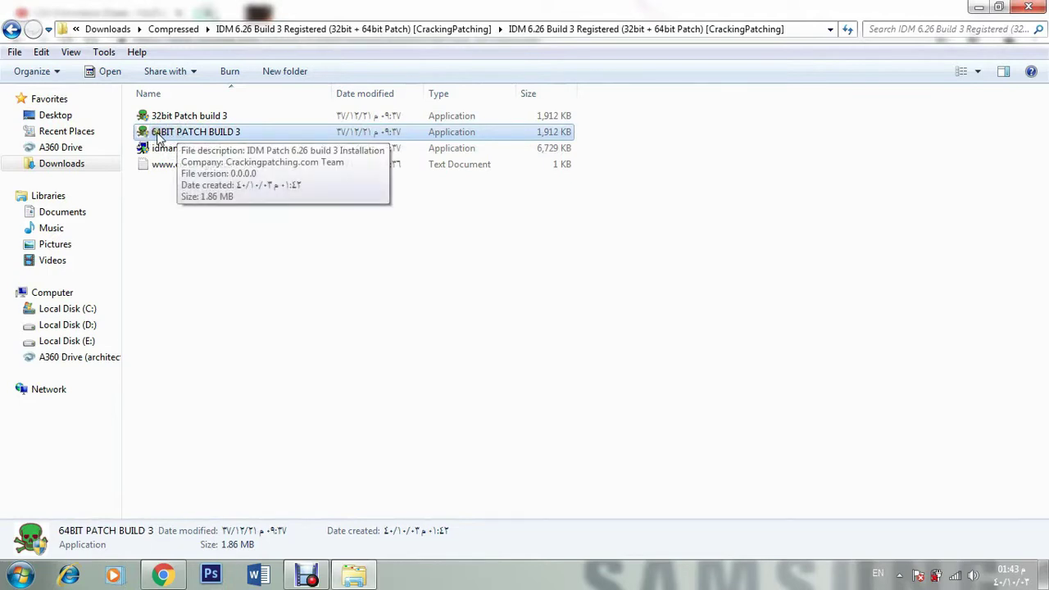
{"action": "right_click", "coordinate": [159, 136]}
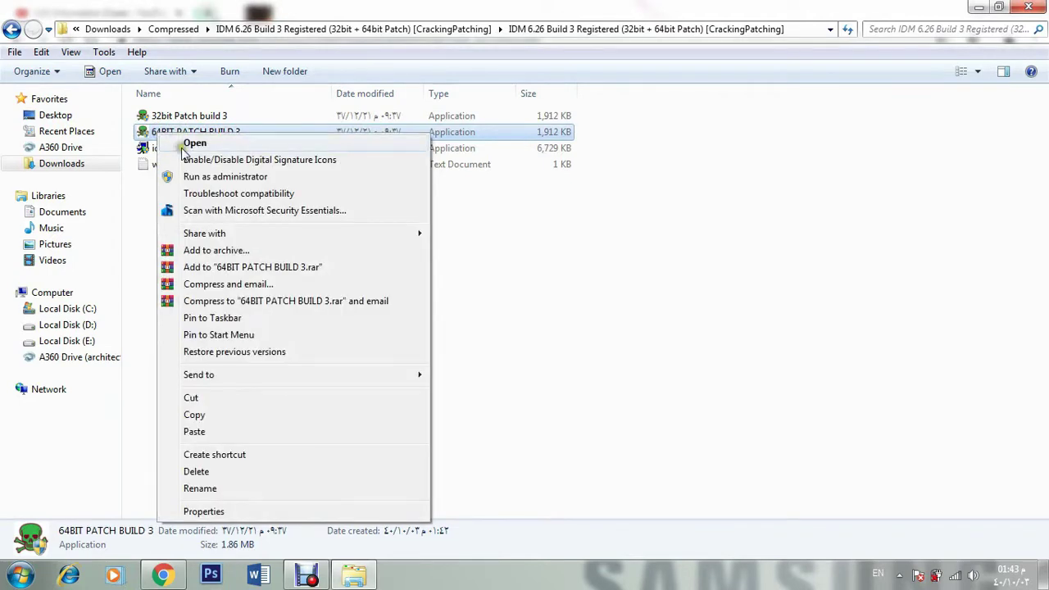
{"action": "left_click", "coordinate": [213, 177]}
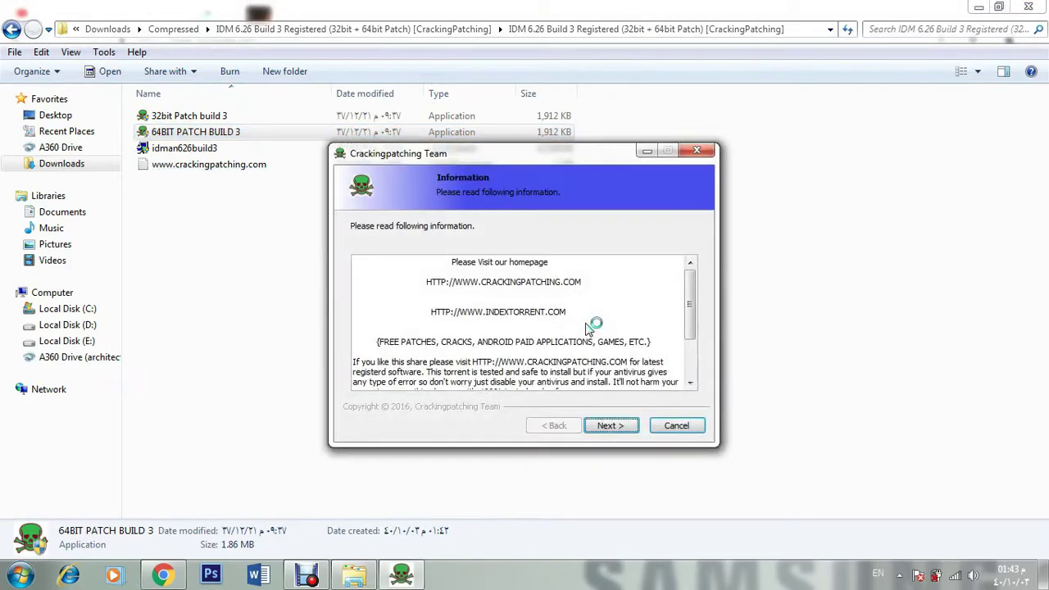
{"action": "left_click", "coordinate": [612, 427]}
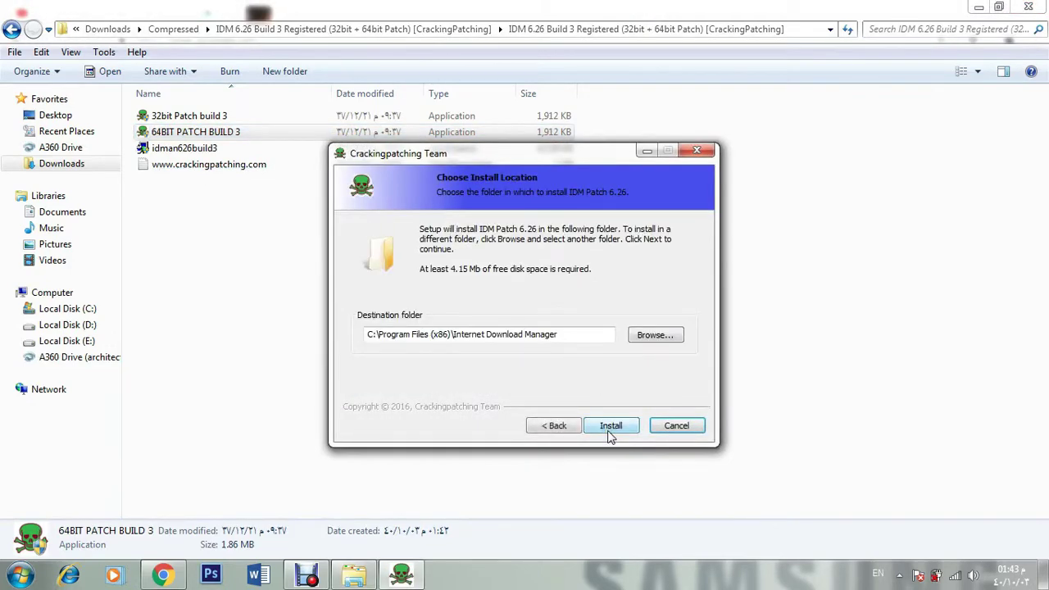
{"action": "left_click", "coordinate": [611, 425]}
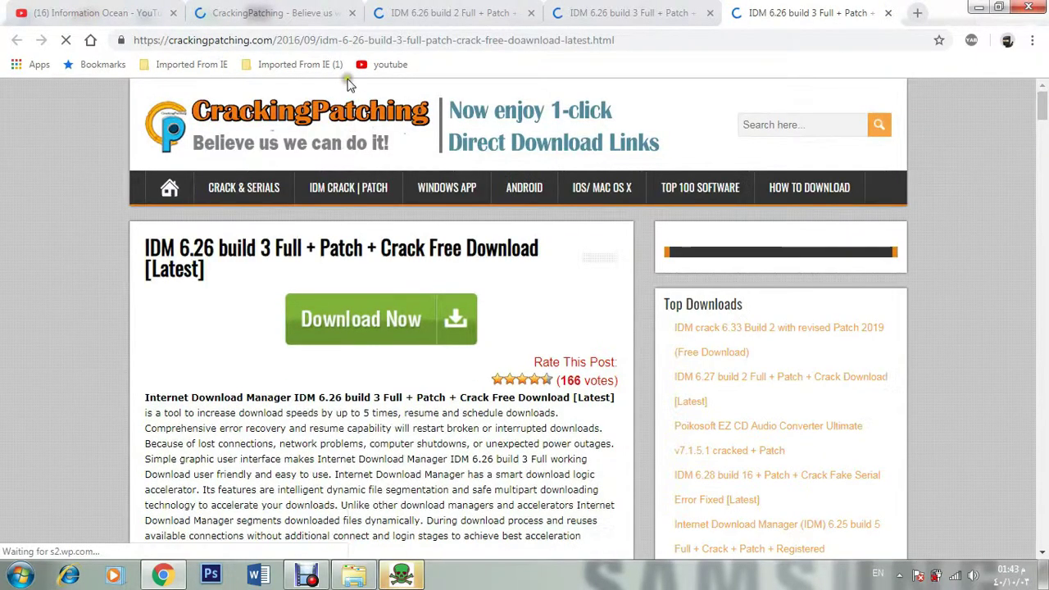
- Close the CrackingPatching and IDM 6.26 browser tabs and finish the IDM Patch 6.26 setup wizard
{"action": "left_click", "coordinate": [354, 14]}
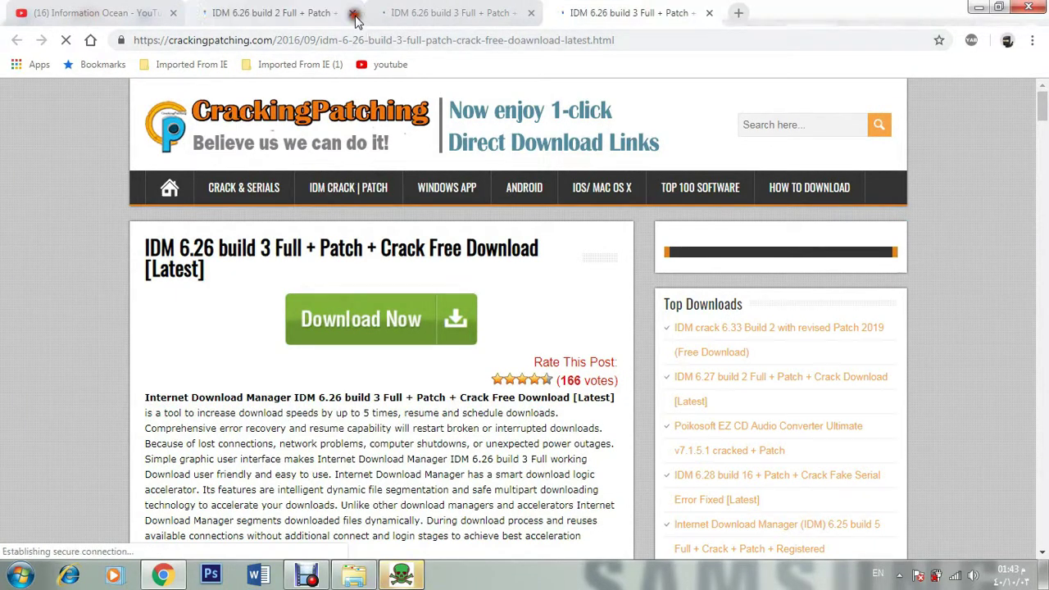
{"action": "left_click", "coordinate": [353, 14]}
{"action": "left_click", "coordinate": [353, 14]}
{"action": "left_click", "coordinate": [354, 14]}
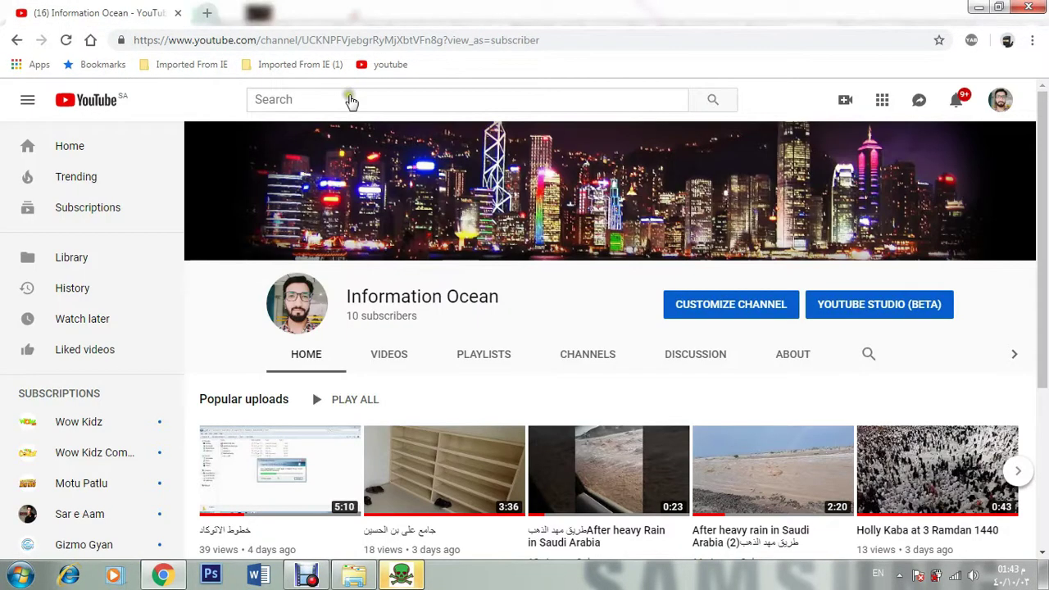
{"action": "left_click", "coordinate": [403, 577]}
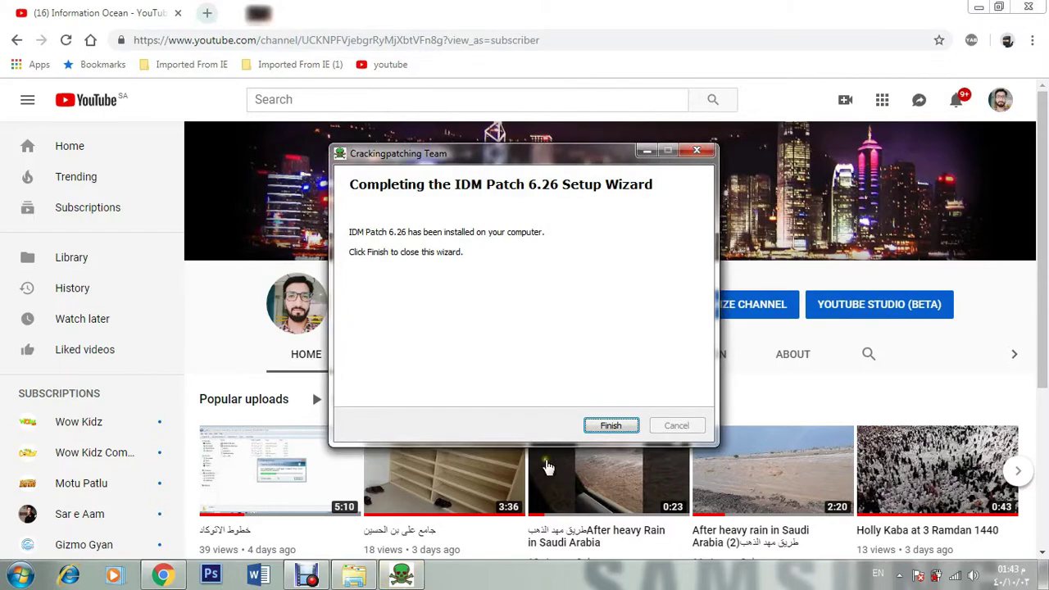
{"action": "left_click", "coordinate": [597, 426]}
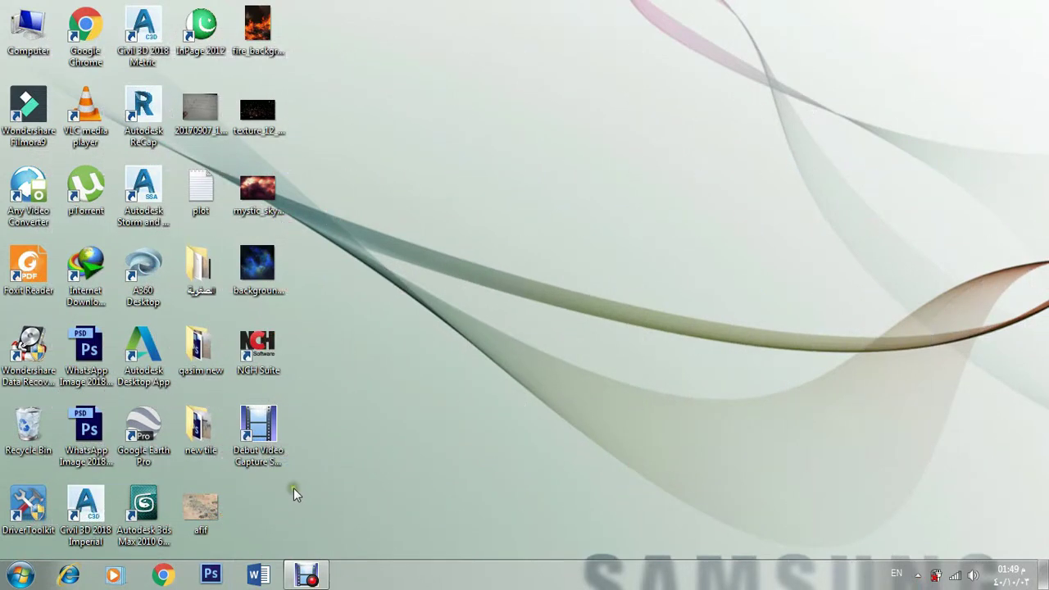
- Switch to Google Chrome, open its Extensions page and look through the installed extensions and Chrome apps
{"action": "left_click", "coordinate": [164, 576]}
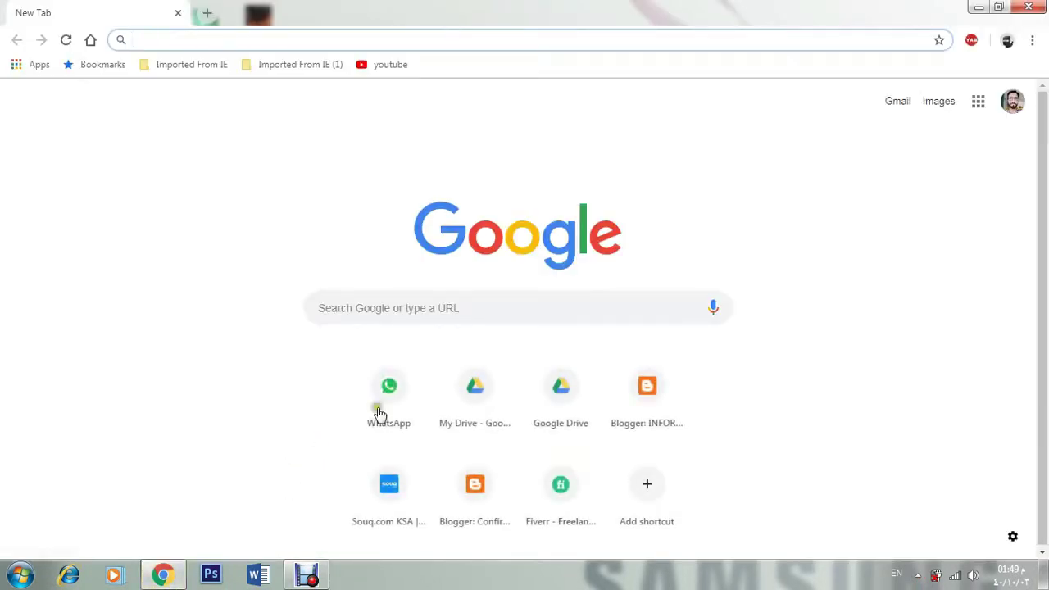
{"action": "left_click", "coordinate": [1041, 41]}
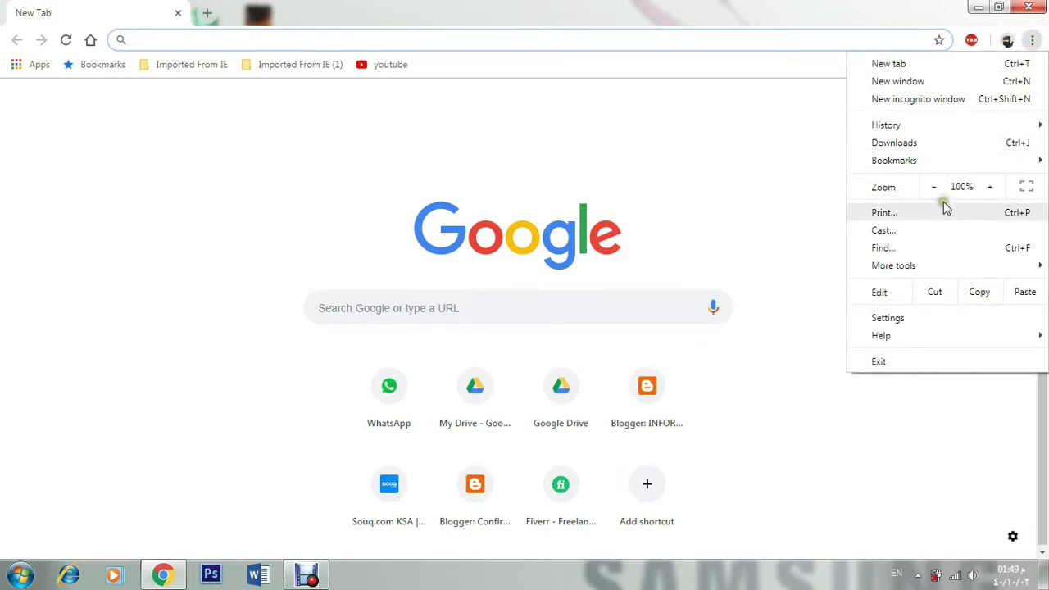
{"action": "mouse_move", "coordinate": [929, 267]}
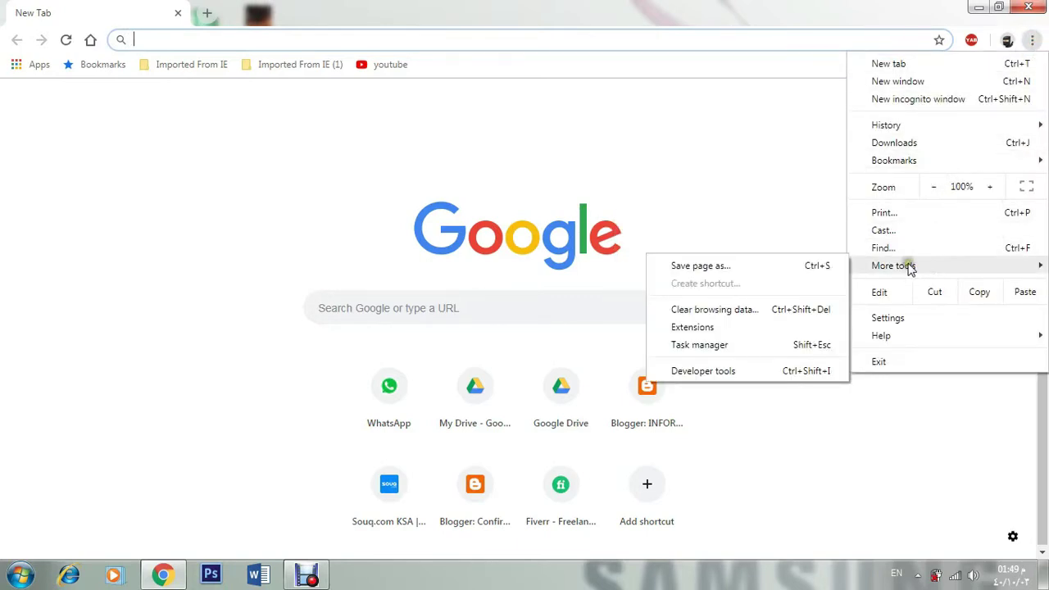
{"action": "left_click", "coordinate": [693, 328]}
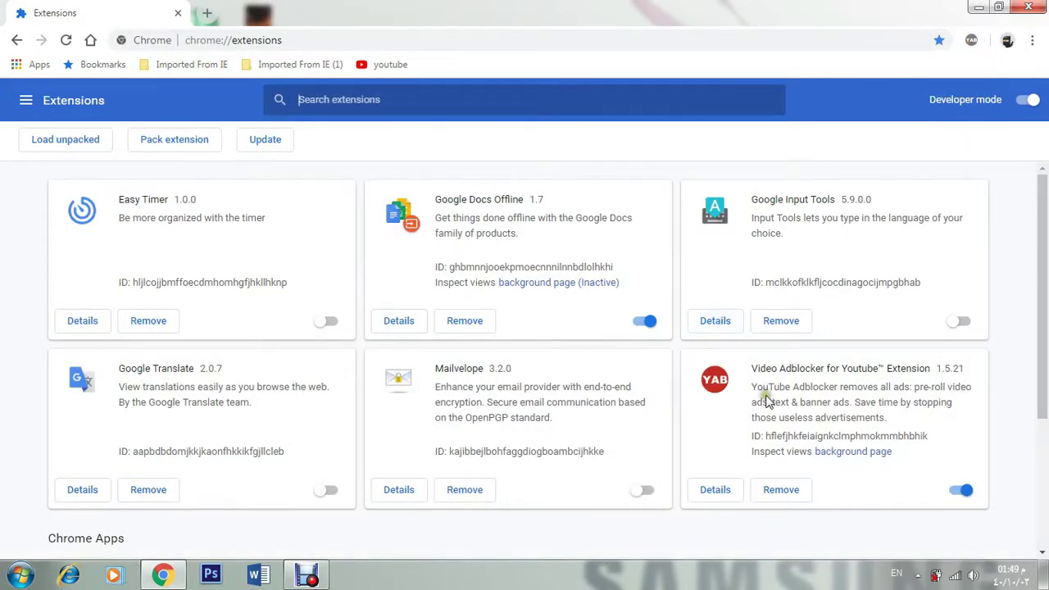
{"action": "scroll", "coordinate": [766, 398], "scroll_direction": "down", "scroll_amount": 3}
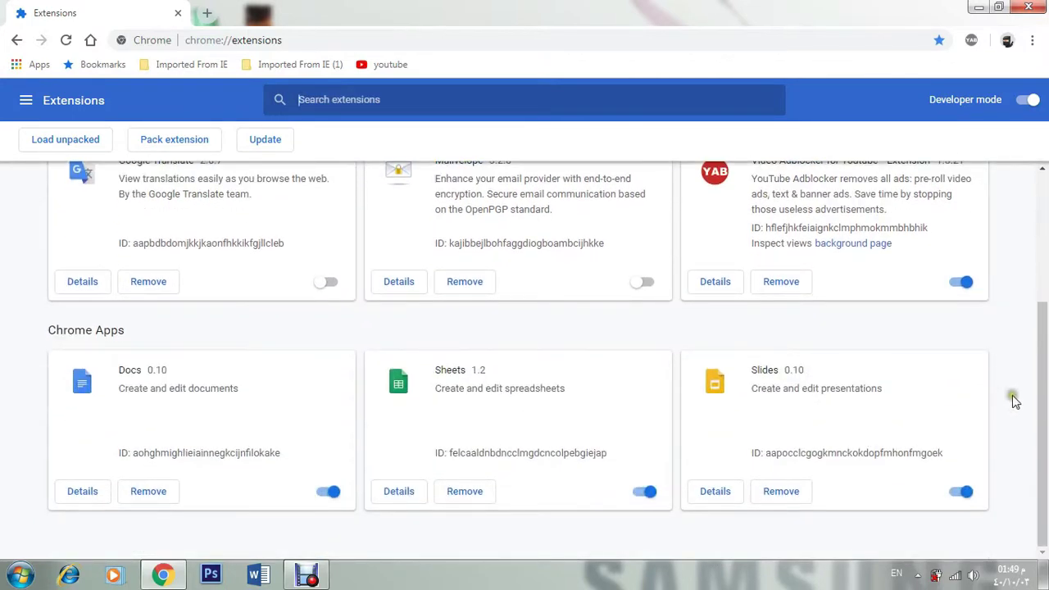
{"action": "left_click_drag", "start_coordinate": [1040, 375], "coordinate": [1024, 234]}
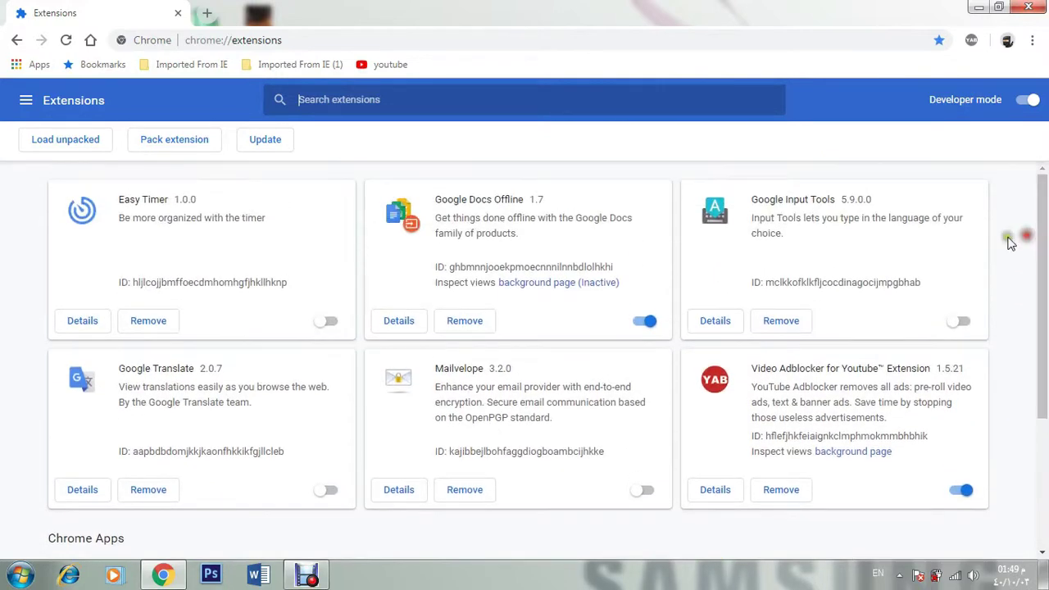
- Open the folder C:\Program Files (x86)\Internet Download Manager in Windows Explorer
{"action": "left_click", "coordinate": [15, 577]}
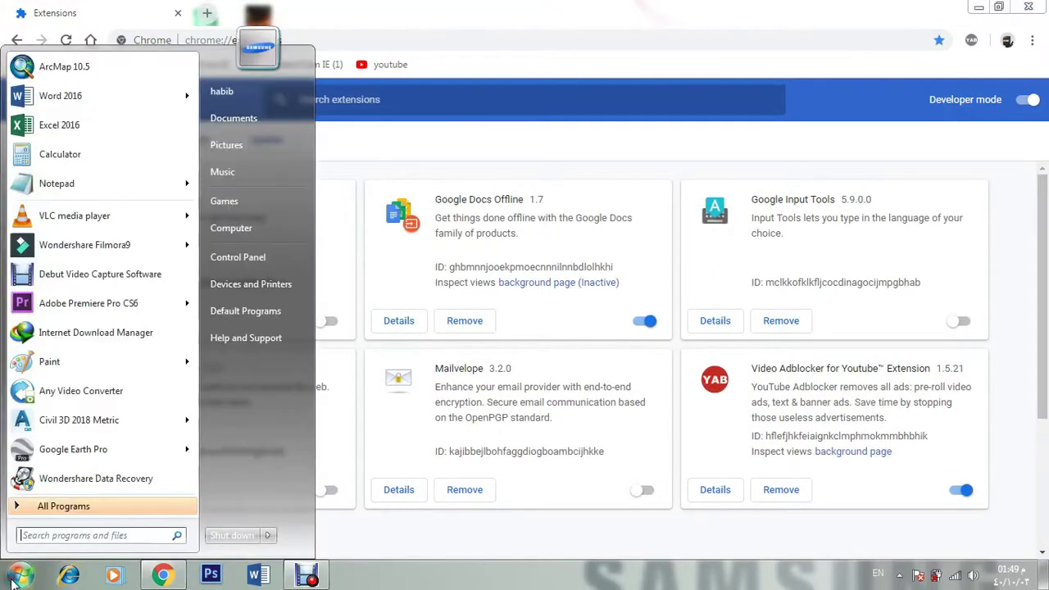
{"action": "left_click", "coordinate": [232, 229]}
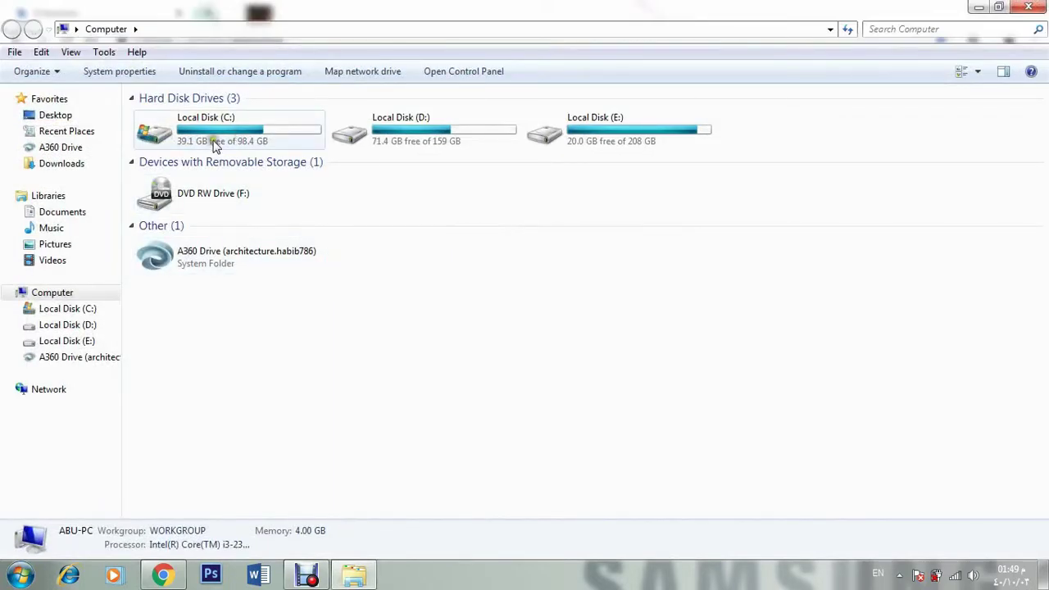
{"action": "double_click", "coordinate": [242, 137]}
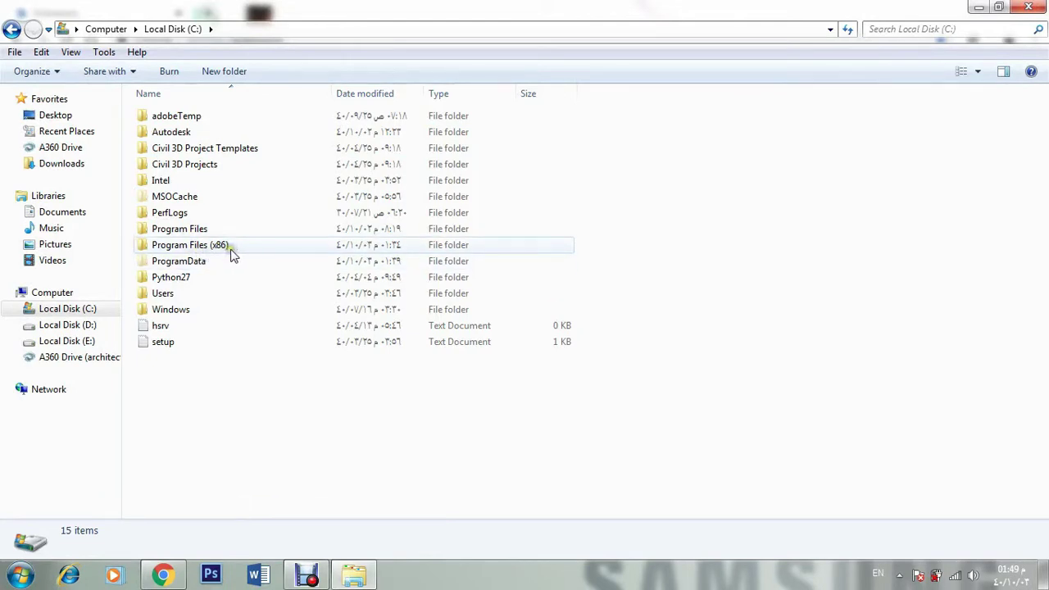
{"action": "double_click", "coordinate": [227, 246]}
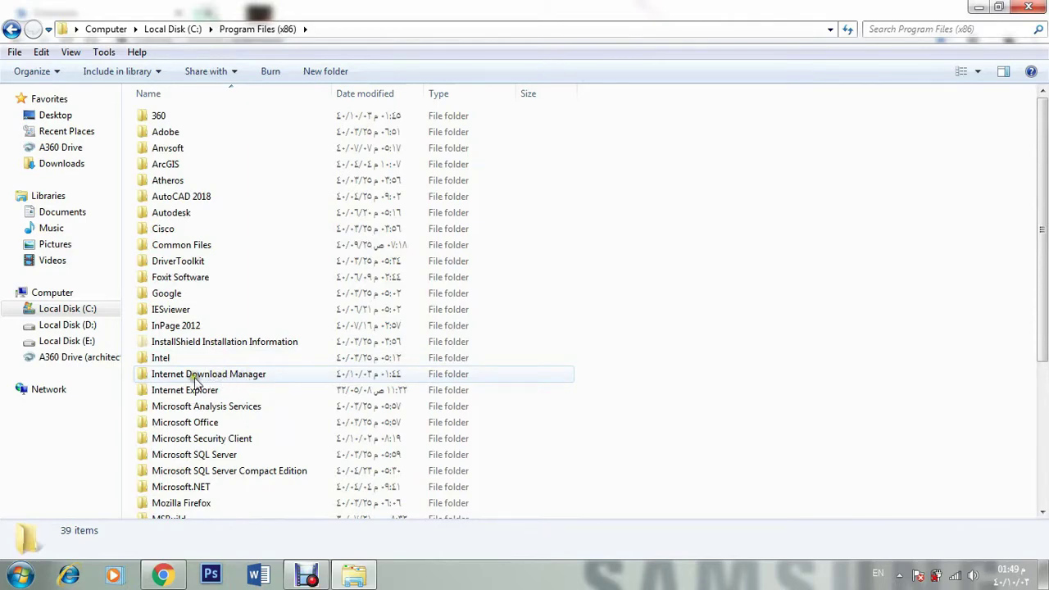
{"action": "double_click", "coordinate": [266, 374]}
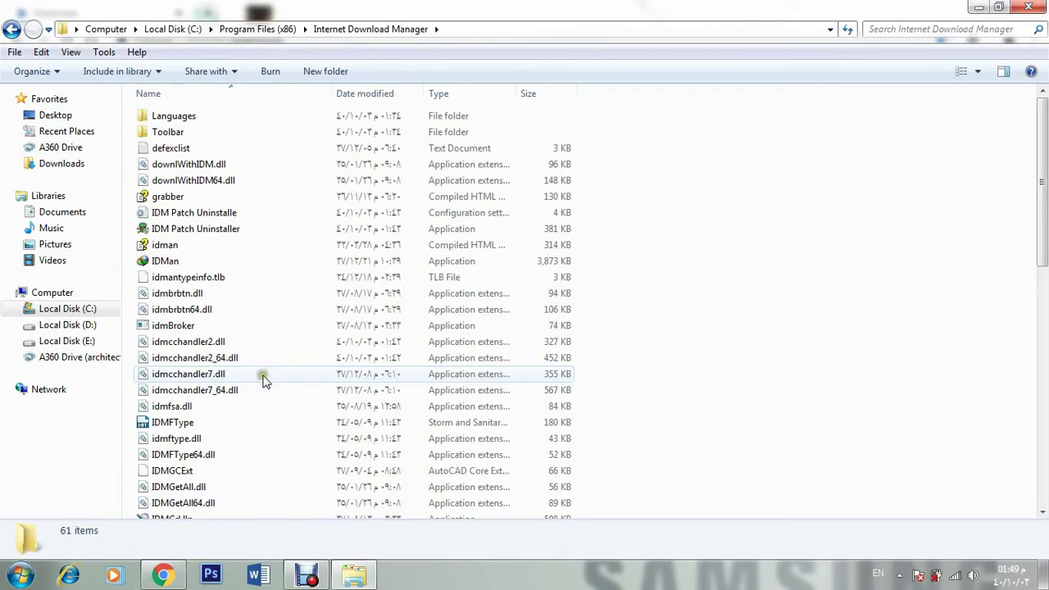
- Add the IDMGCExt file to Chrome's Extensions page as the IDM Integration Module extension and close its welcome tab
{"action": "left_click", "coordinate": [189, 471]}
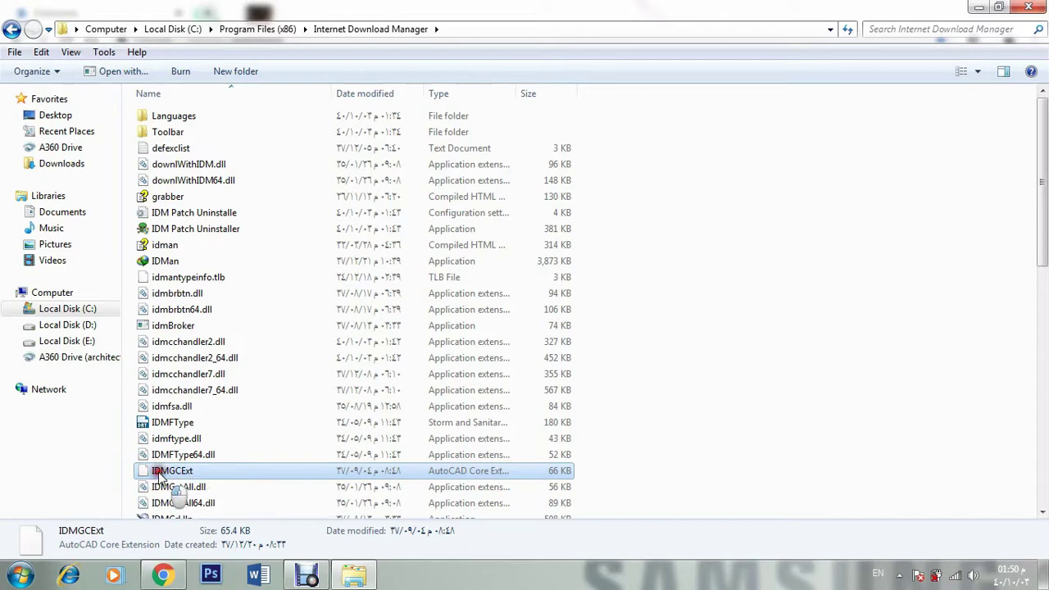
{"action": "left_click_drag", "start_coordinate": [168, 480], "coordinate": [225, 493]}
{"action": "left_click_drag", "start_coordinate": [232, 498], "coordinate": [436, 293]}
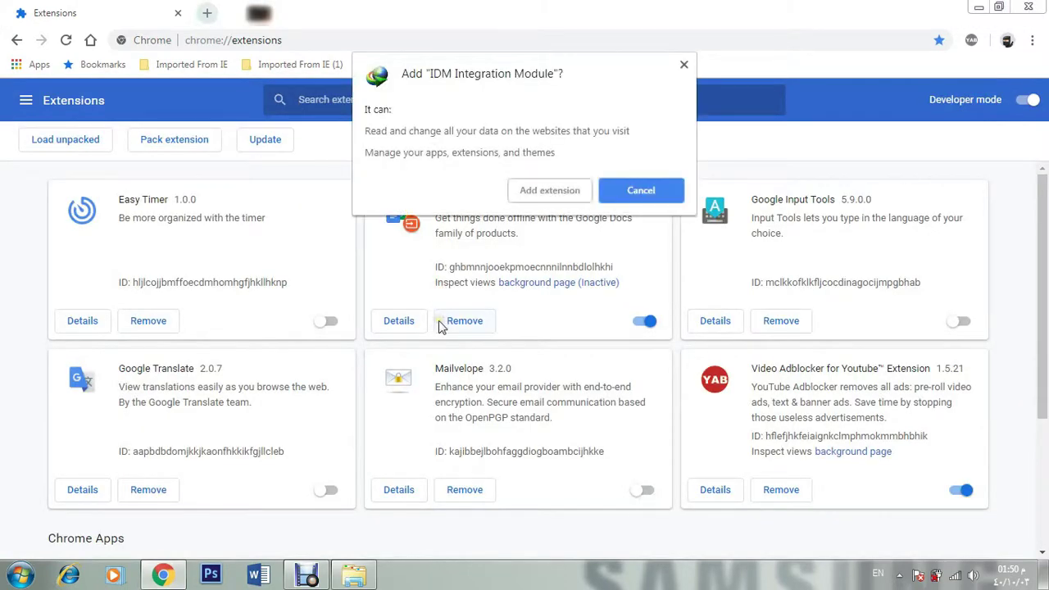
{"action": "left_click", "coordinate": [532, 196]}
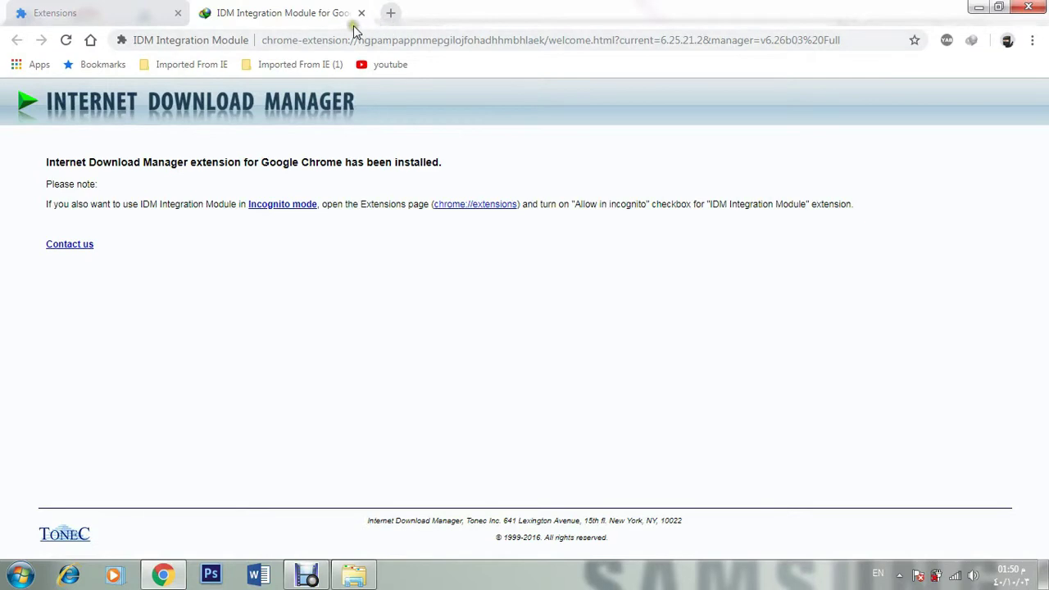
{"action": "left_click", "coordinate": [362, 13]}
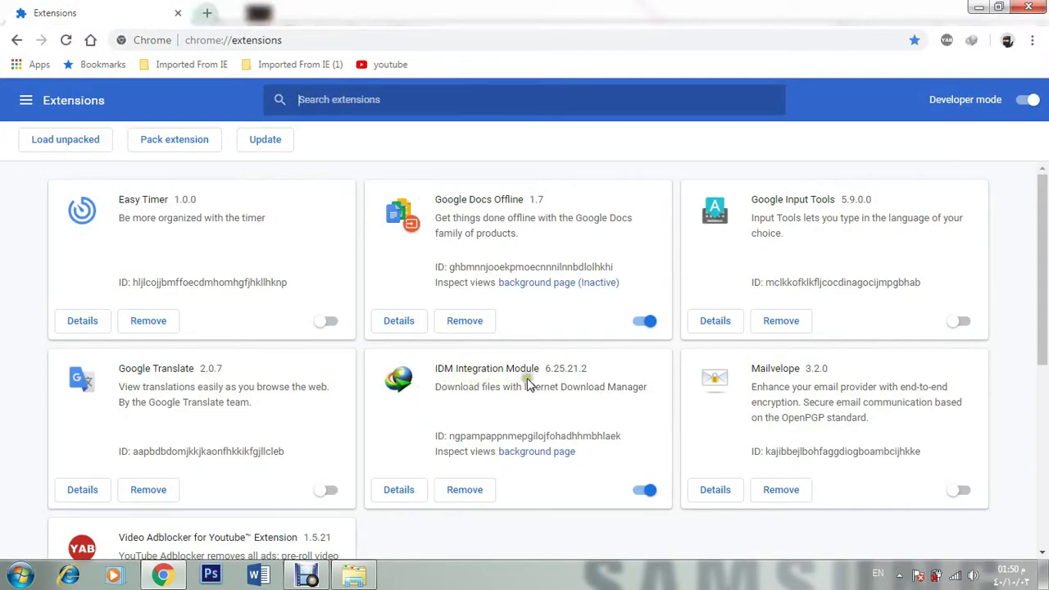
- Close Chrome's Extensions page and the Internet Download Manager folder window, and refresh the desktop
{"action": "left_click", "coordinate": [178, 14]}
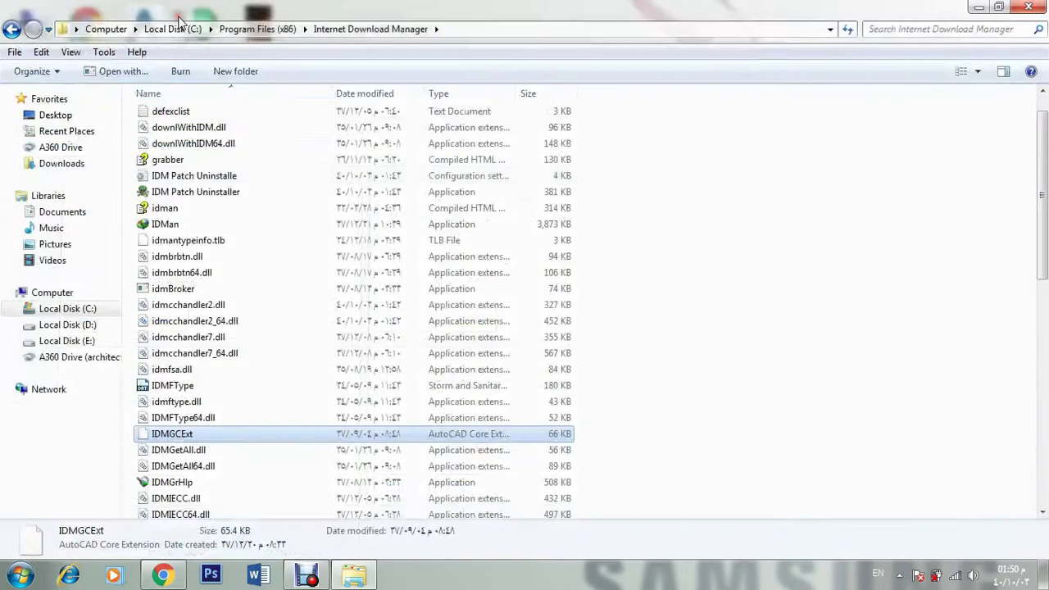
{"action": "left_click", "coordinate": [1028, 6]}
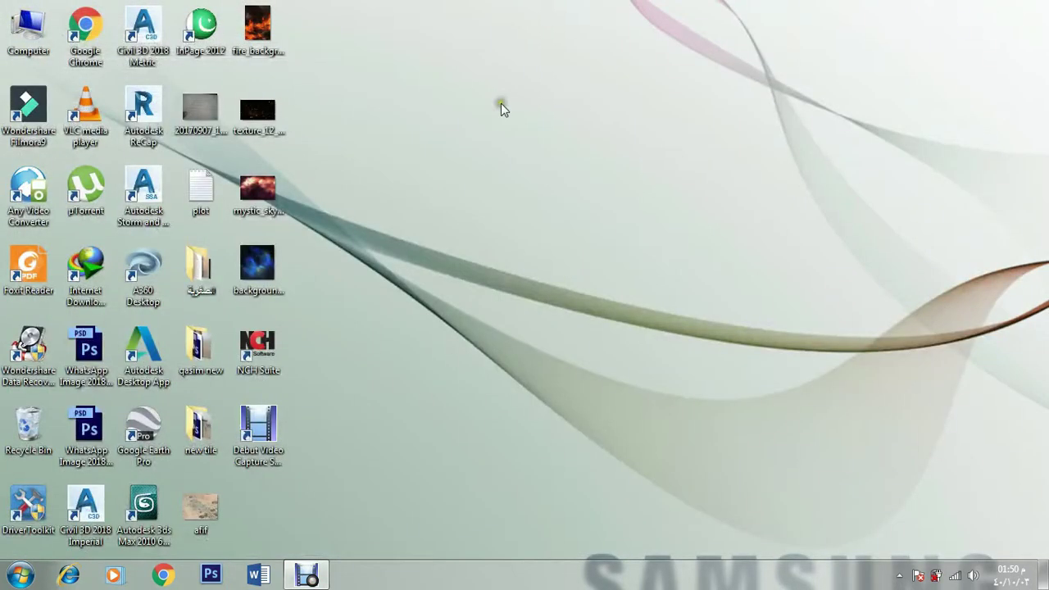
{"action": "right_click", "coordinate": [501, 104]}
{"action": "left_click", "coordinate": [536, 149]}
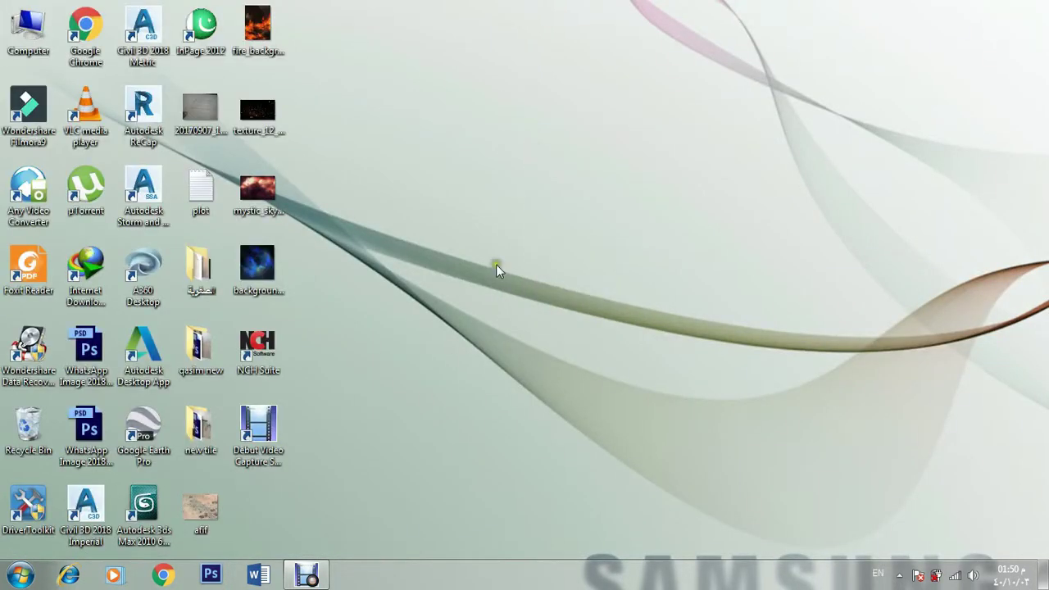
- Launch Internet Download Manager from the desktop, dismiss the Tip of the Day and open its configuration options
{"action": "left_click", "coordinate": [88, 271]}
{"action": "double_click", "coordinate": [87, 272]}
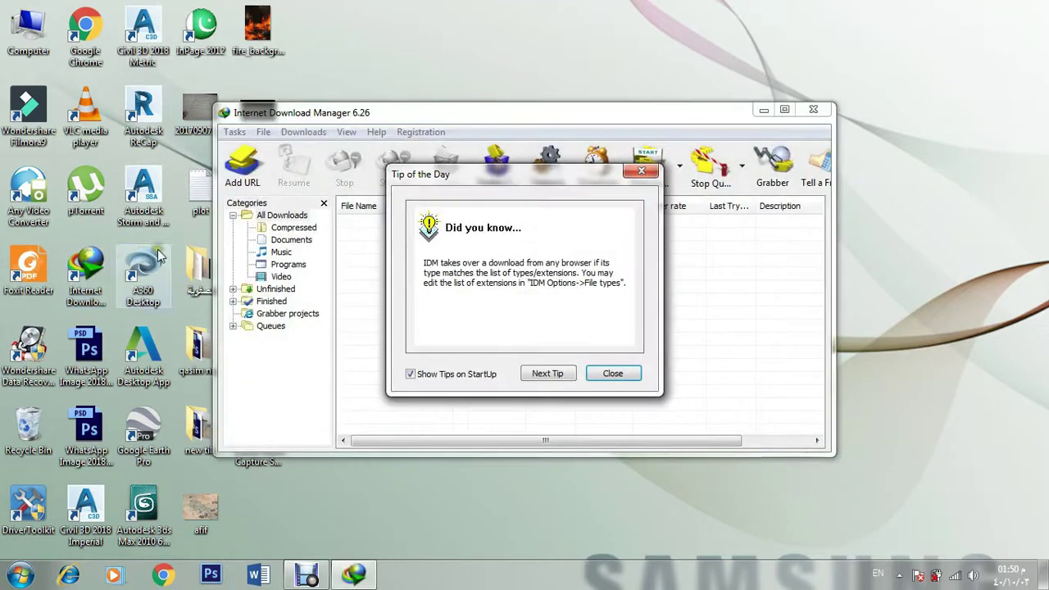
{"action": "left_click", "coordinate": [608, 373]}
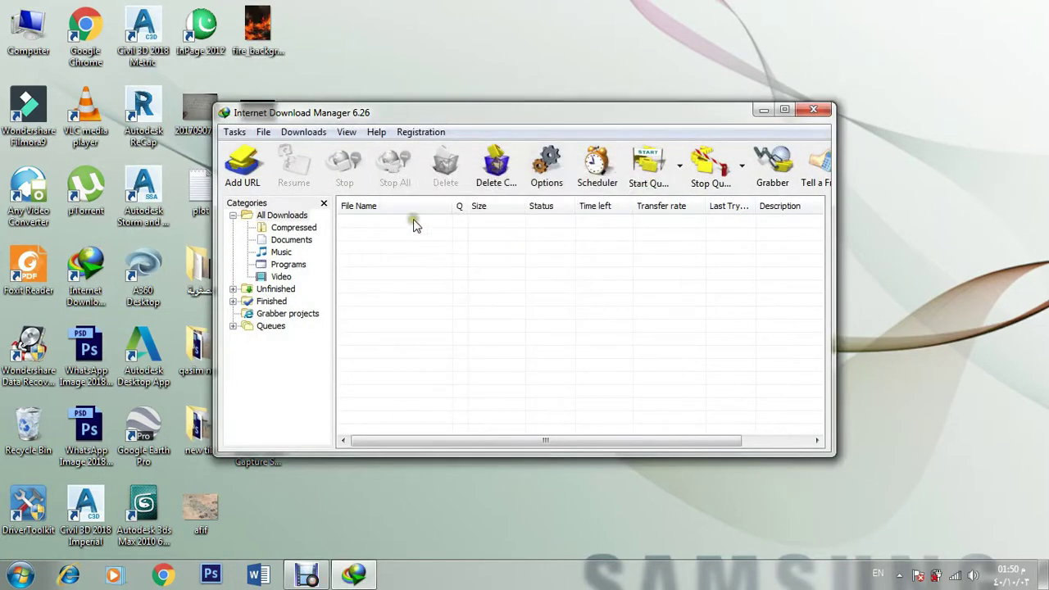
{"action": "left_click", "coordinate": [319, 136]}
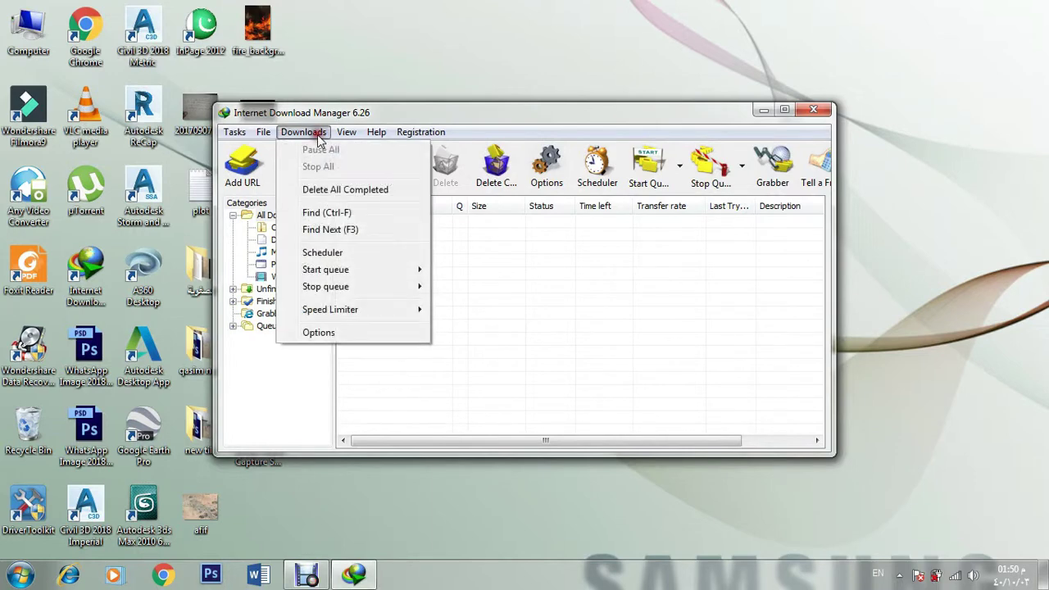
{"action": "left_click", "coordinate": [320, 333]}
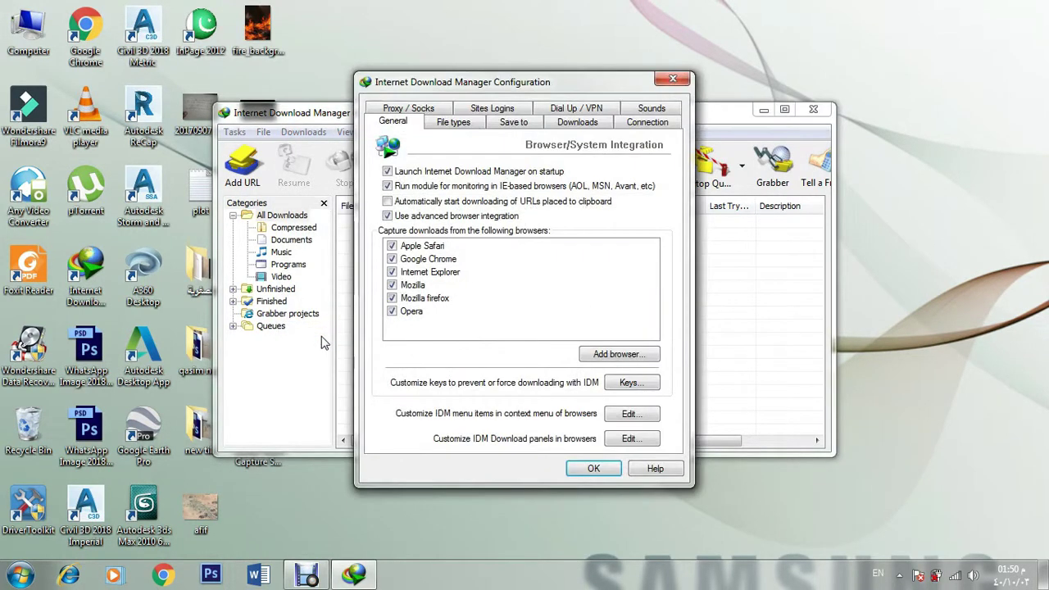
- Enable both FLV video download items in the browser context menu for Internet Explorer and for Firefox and other Mozilla-based browsers
{"action": "left_click", "coordinate": [632, 414]}
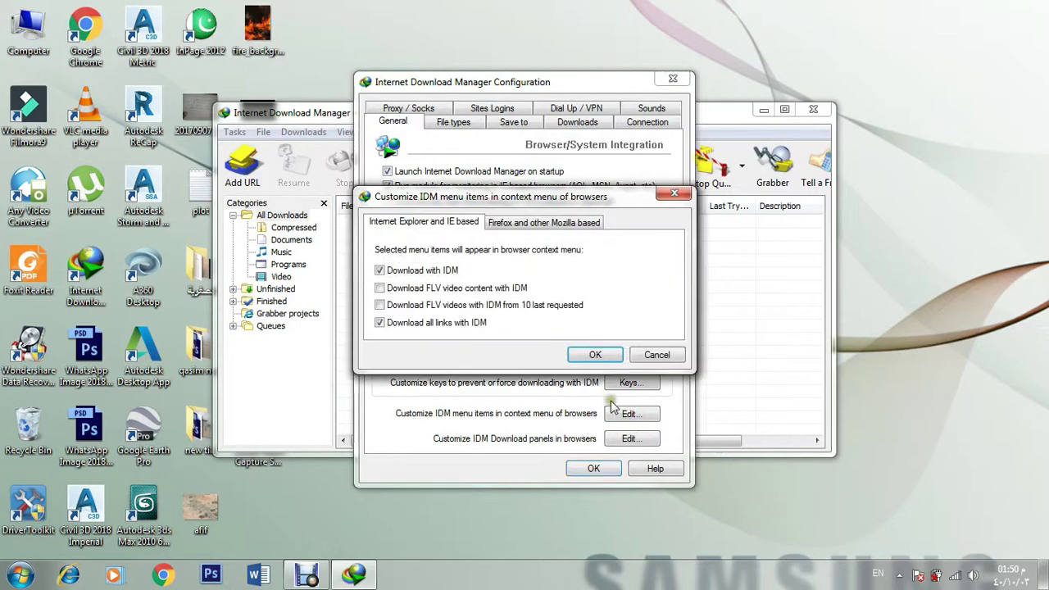
{"action": "left_click", "coordinate": [414, 290]}
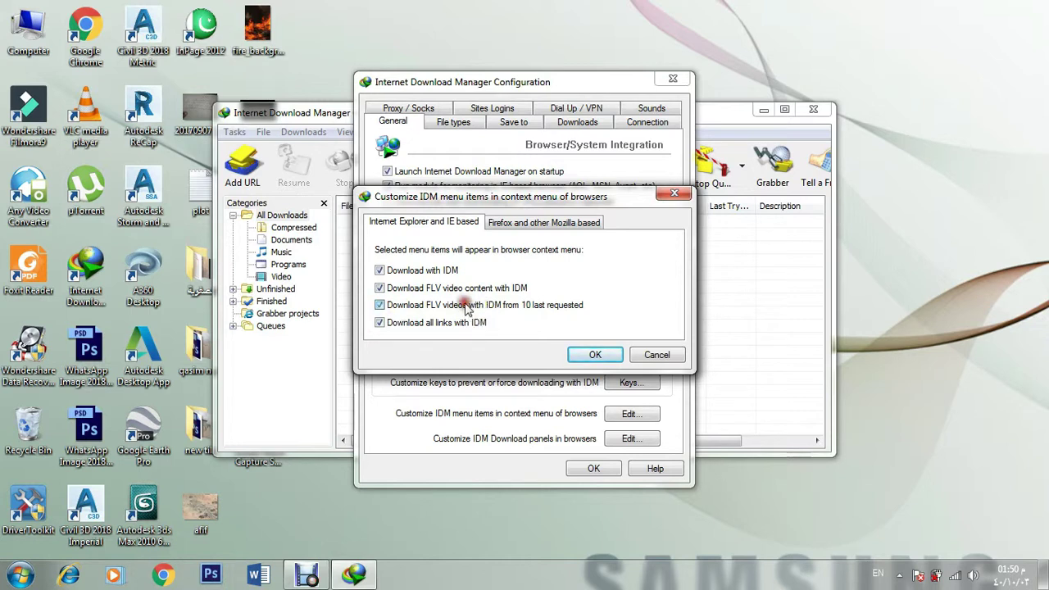
{"action": "left_click", "coordinate": [535, 230]}
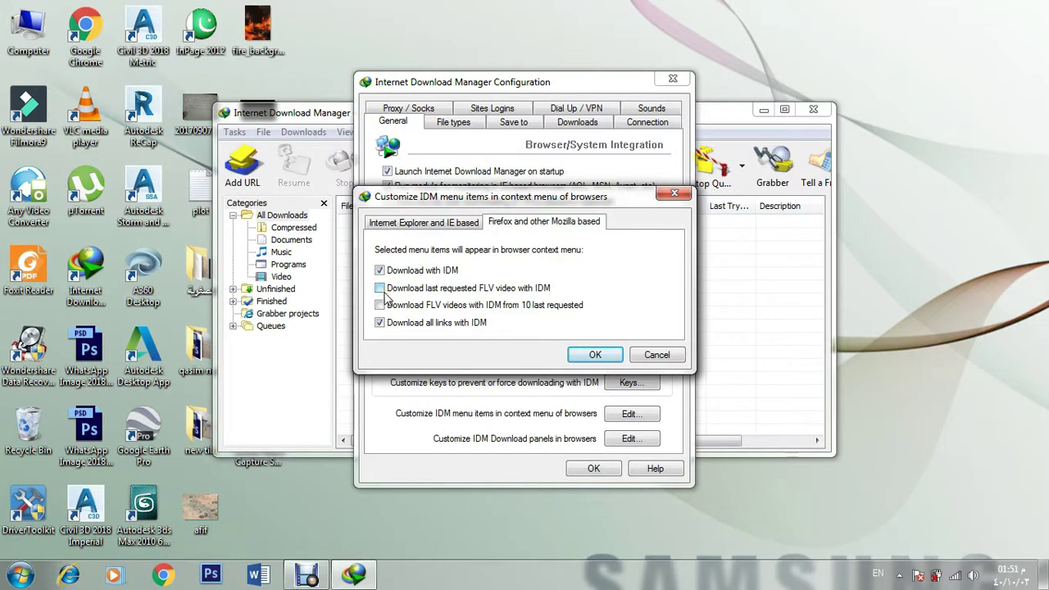
{"action": "left_click", "coordinate": [380, 288]}
{"action": "left_click", "coordinate": [410, 307]}
{"action": "left_click", "coordinate": [595, 354]}
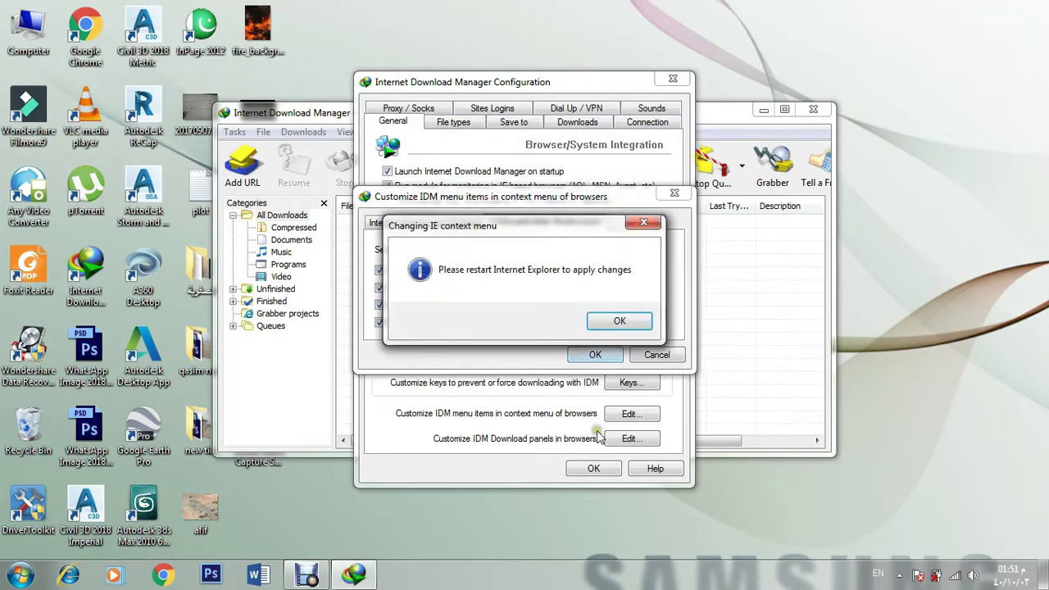
{"action": "left_click", "coordinate": [621, 320]}
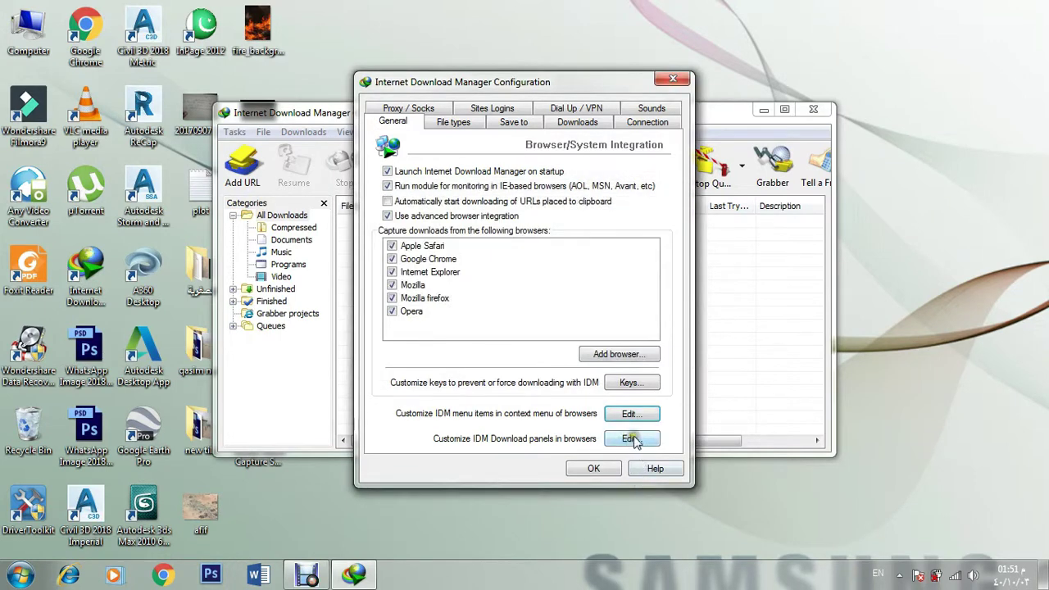
- Show the IDM download panel for protected content, remove the *.gstatic.com exception and save the configuration
{"action": "left_click", "coordinate": [632, 439]}
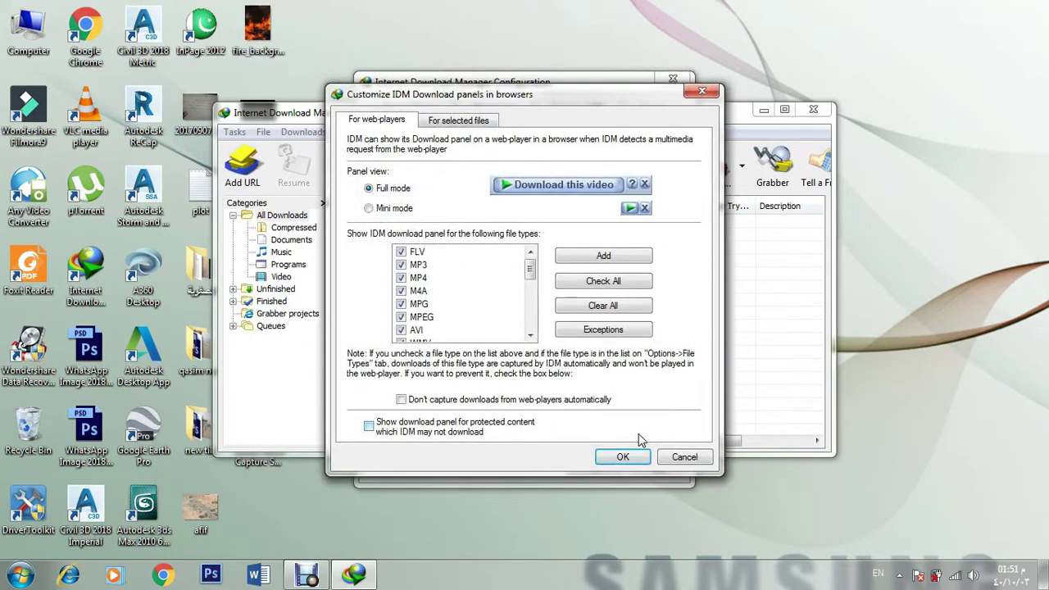
{"action": "left_click", "coordinate": [371, 429]}
{"action": "left_click", "coordinate": [580, 331]}
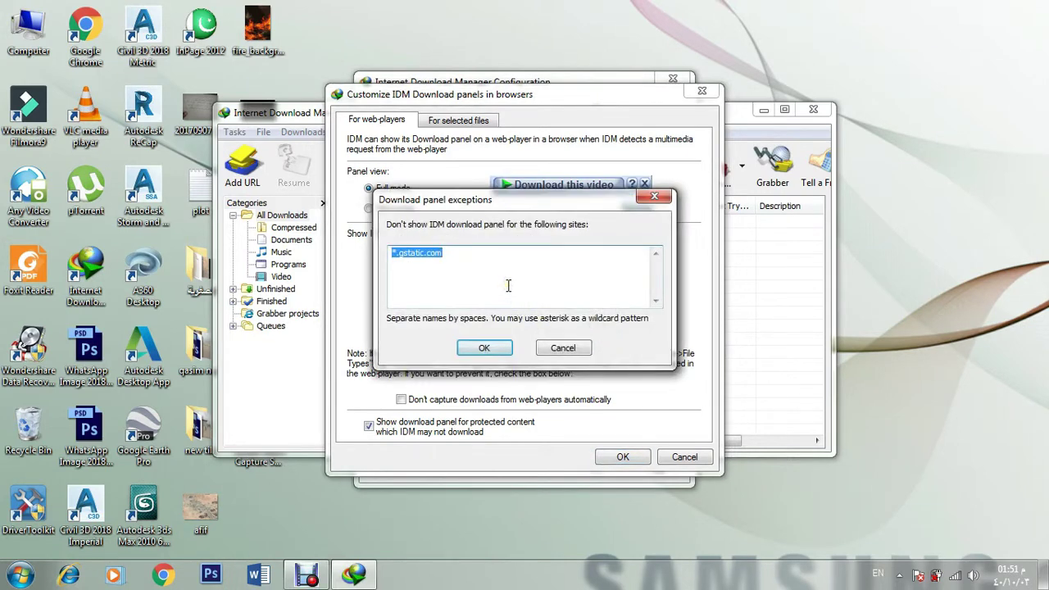
{"action": "key", "text": "BackSpace"}
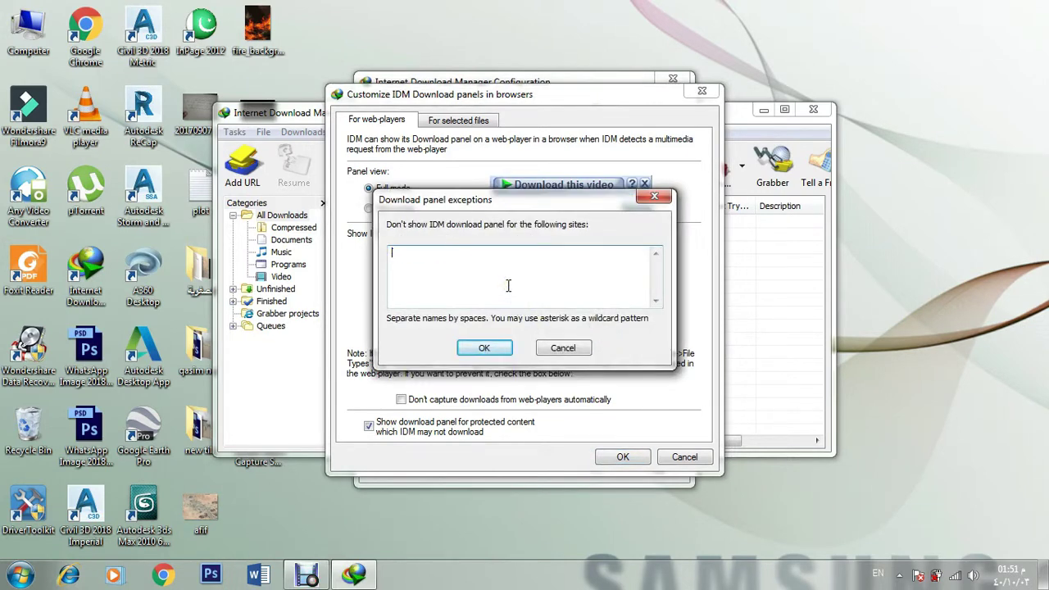
{"action": "left_click", "coordinate": [485, 348]}
{"action": "left_click", "coordinate": [622, 456]}
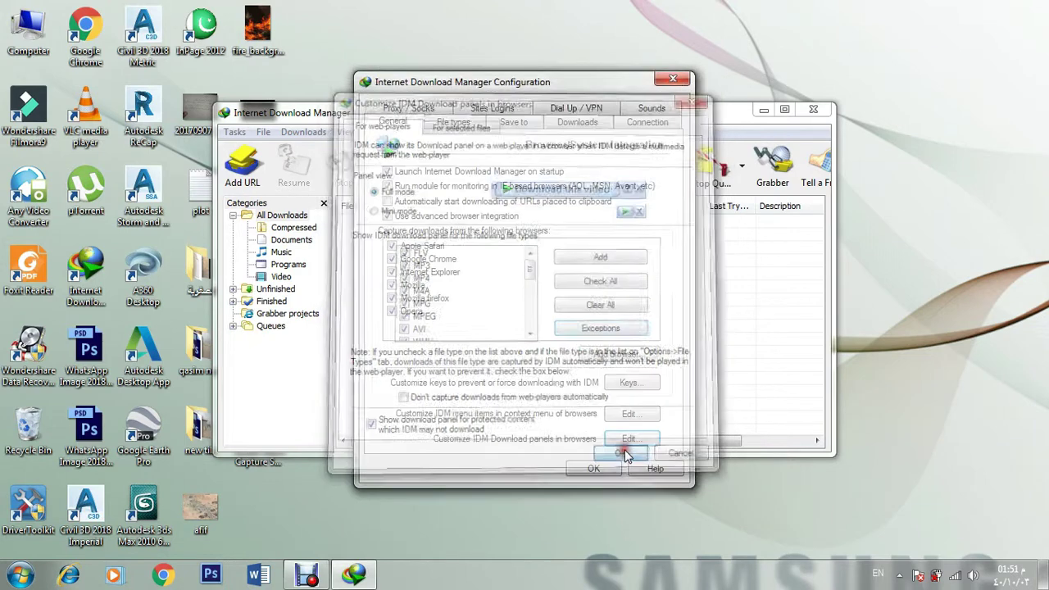
{"action": "left_click", "coordinate": [595, 469]}
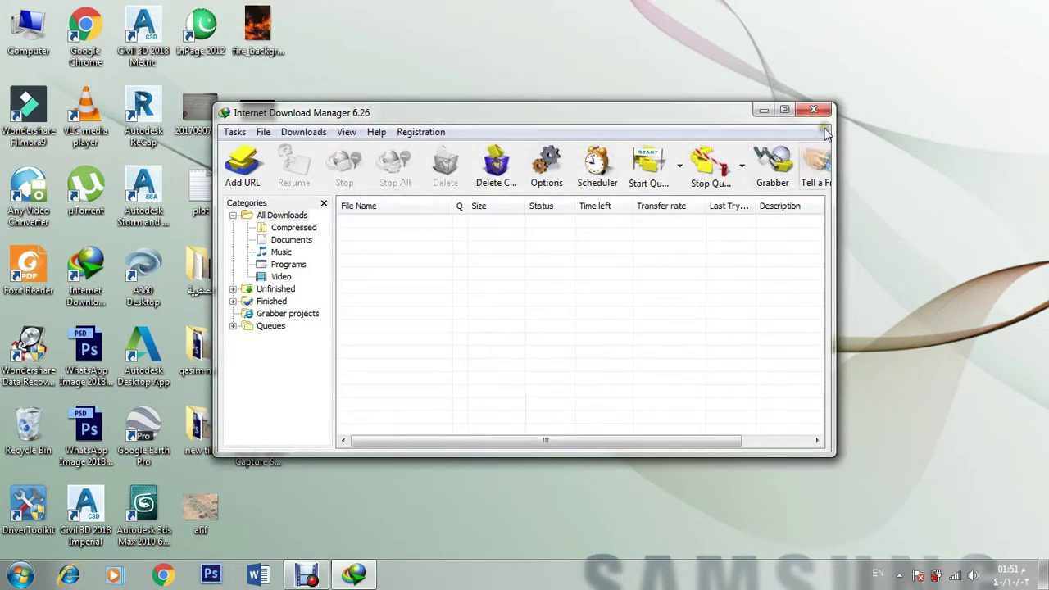
- Close the Internet Download Manager window and refresh the desktop
{"action": "left_click", "coordinate": [813, 110]}
{"action": "right_click", "coordinate": [743, 36]}
{"action": "left_click", "coordinate": [783, 85]}
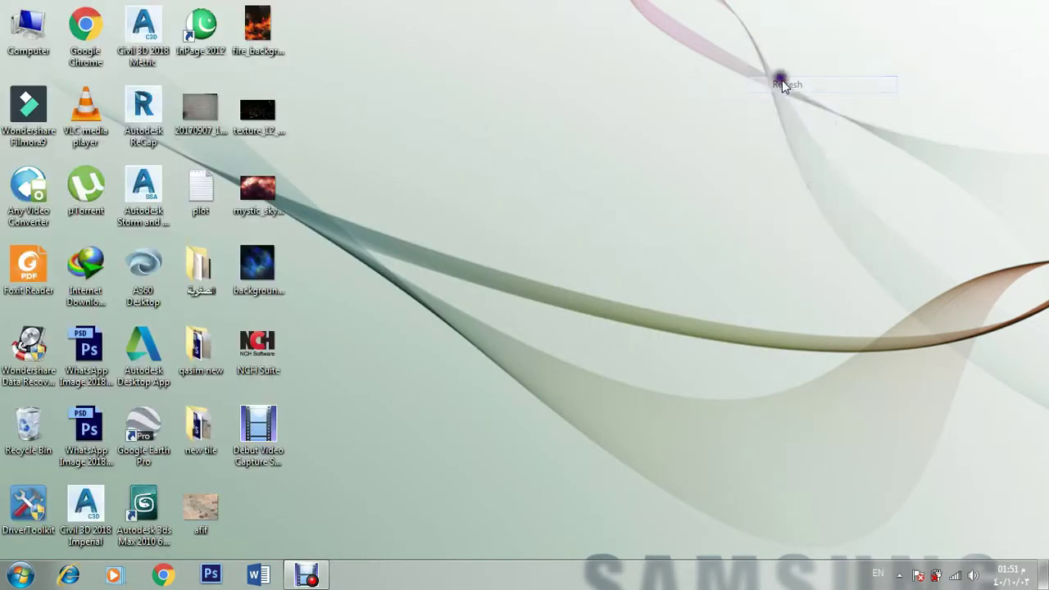
{"action": "right_click", "coordinate": [780, 80]}
{"action": "left_click", "coordinate": [789, 109]}
{"action": "right_click", "coordinate": [726, 63]}
{"action": "mouse_move", "coordinate": [733, 85]}
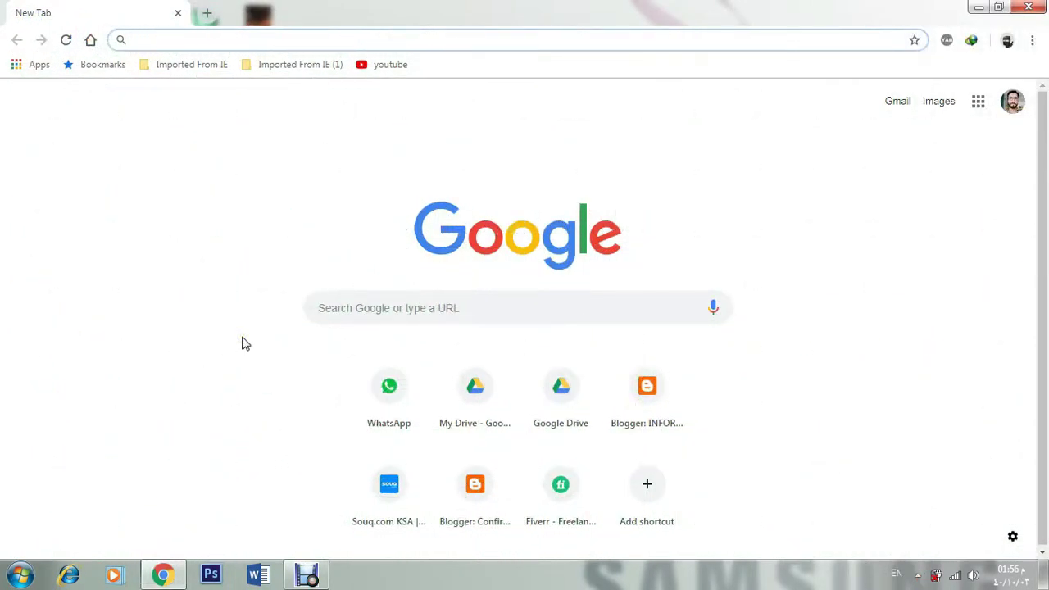
- Open YouTube in Chrome, play the video "5G Problem of India!" and choose IDM's Download this video option
{"action": "left_click", "coordinate": [390, 64]}
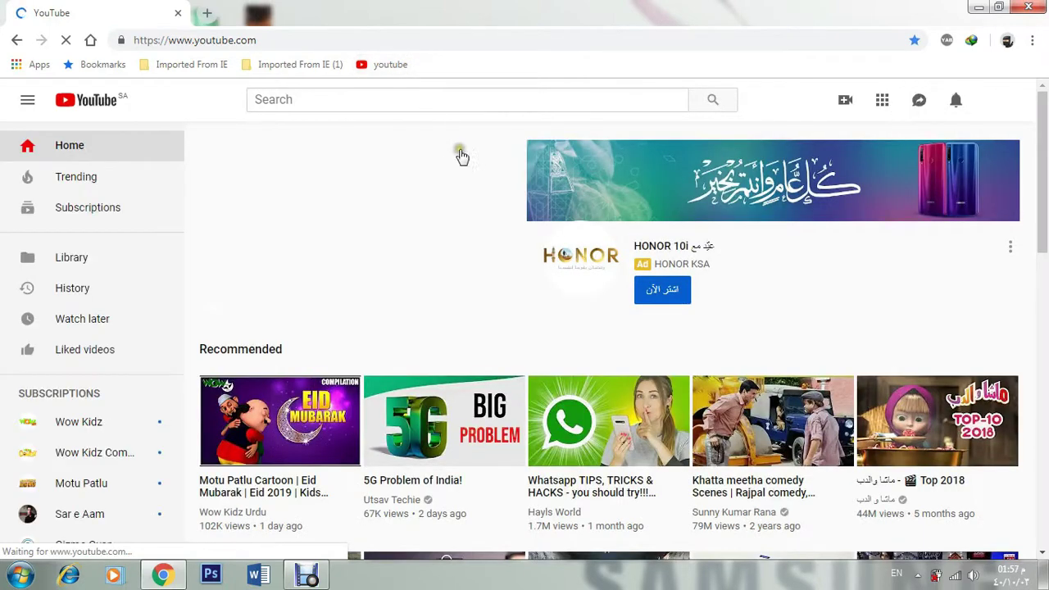
{"action": "left_click", "coordinate": [459, 418]}
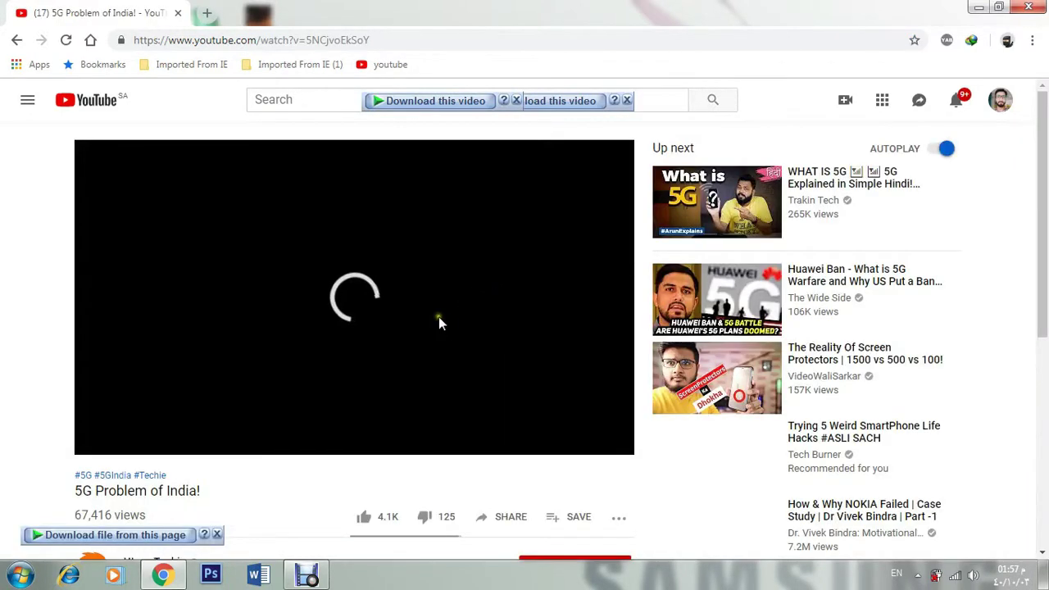
{"action": "scroll", "coordinate": [490, 312], "scroll_direction": "down", "scroll_amount": 4}
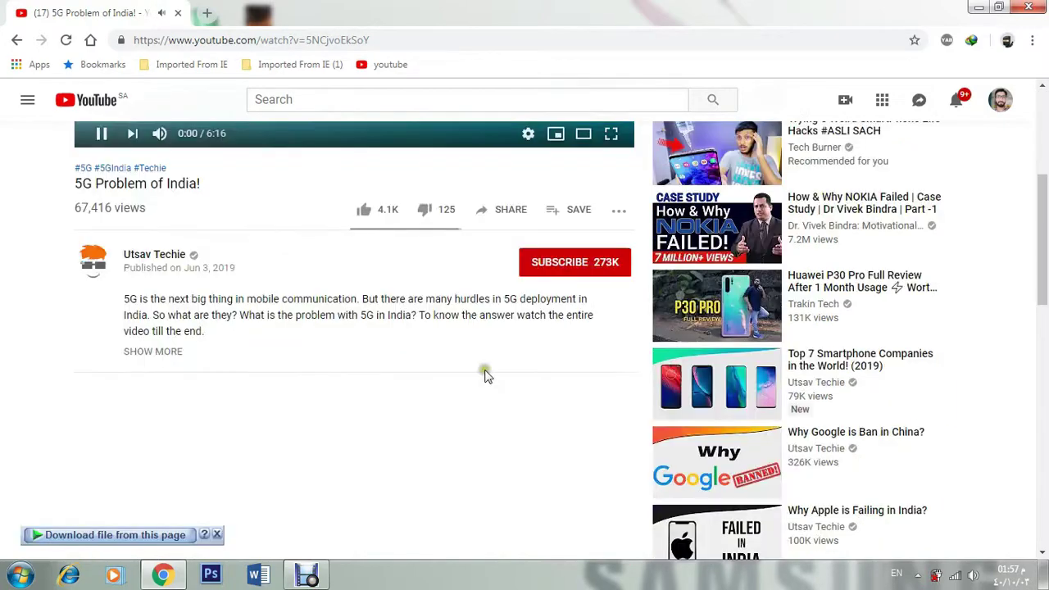
{"action": "scroll", "coordinate": [484, 376], "scroll_direction": "up", "scroll_amount": 4}
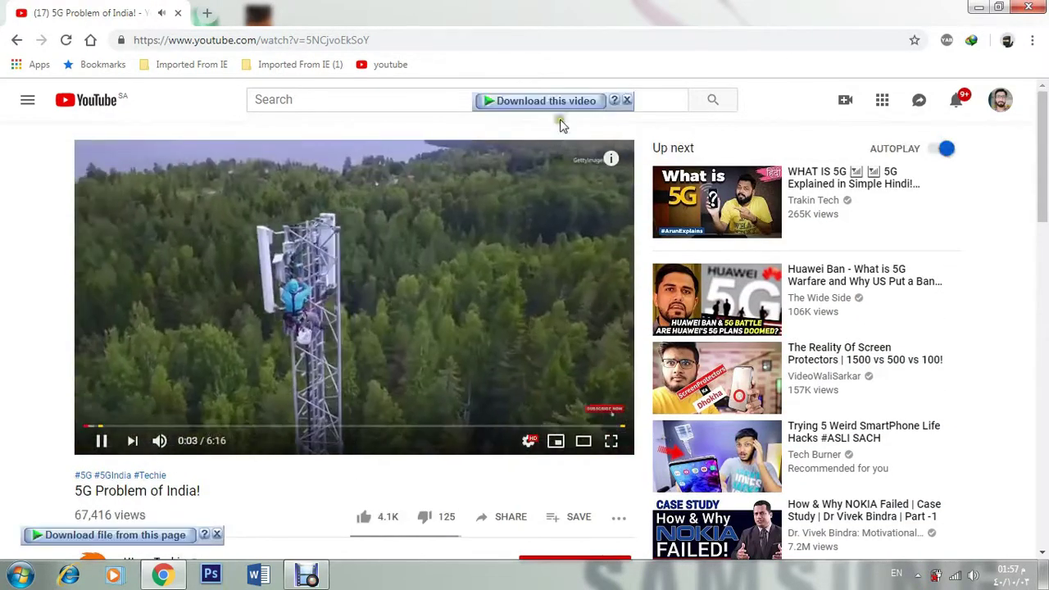
{"action": "left_click", "coordinate": [564, 112]}
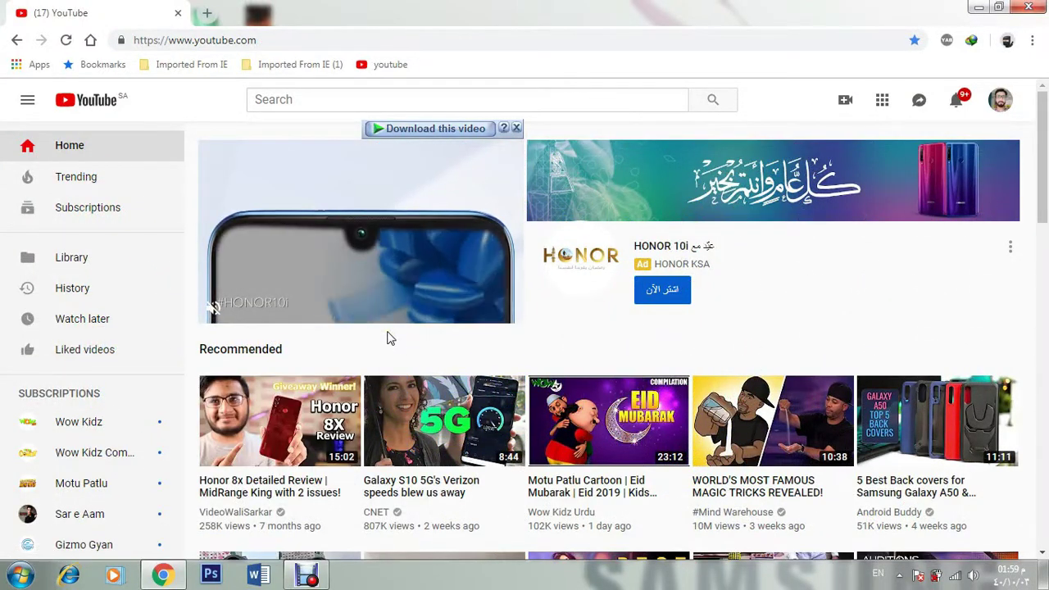
- Open Microsoft Security Essentials, turn on real-time protection in its settings, save the change and close the program
{"action": "left_click", "coordinate": [900, 576]}
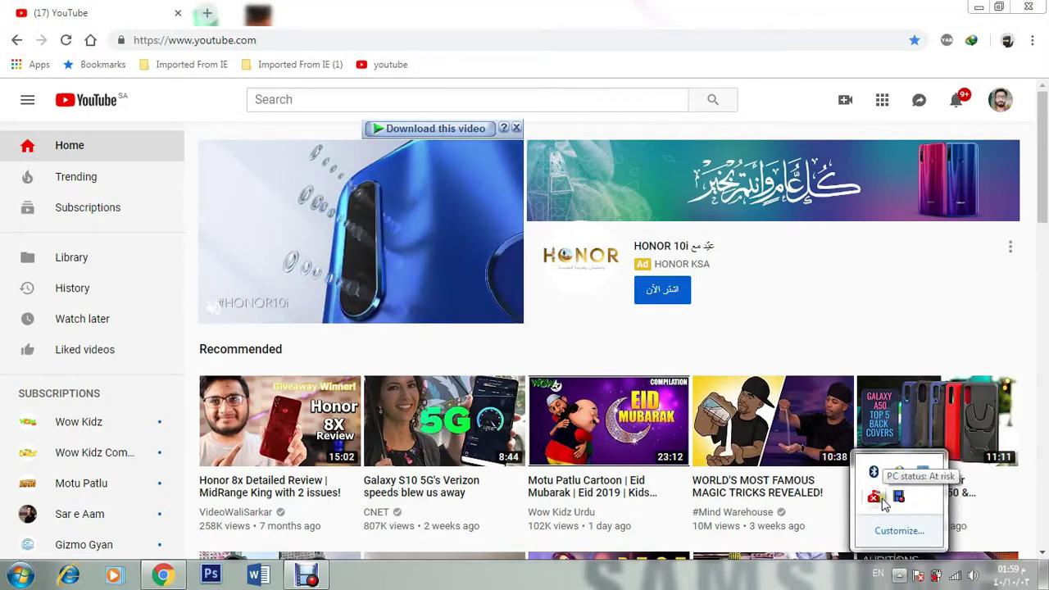
{"action": "right_click", "coordinate": [895, 499]}
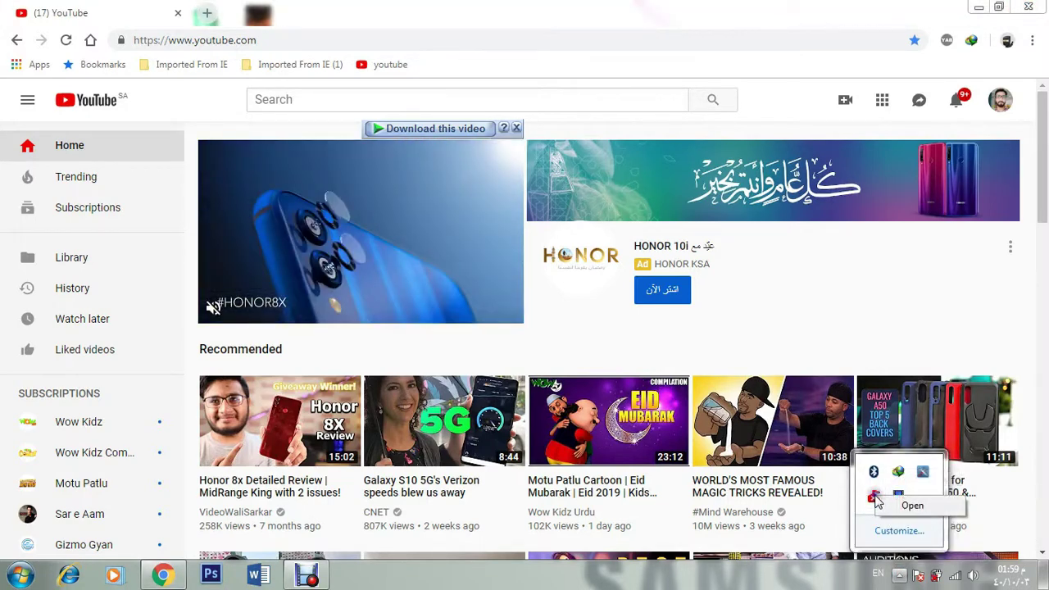
{"action": "left_click", "coordinate": [908, 506]}
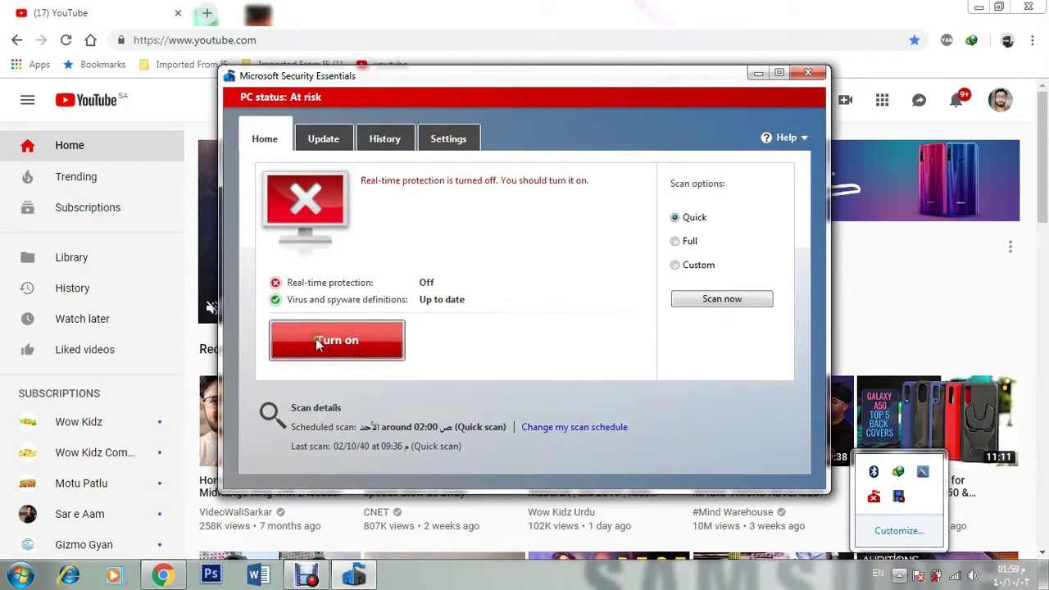
{"action": "left_click", "coordinate": [450, 145]}
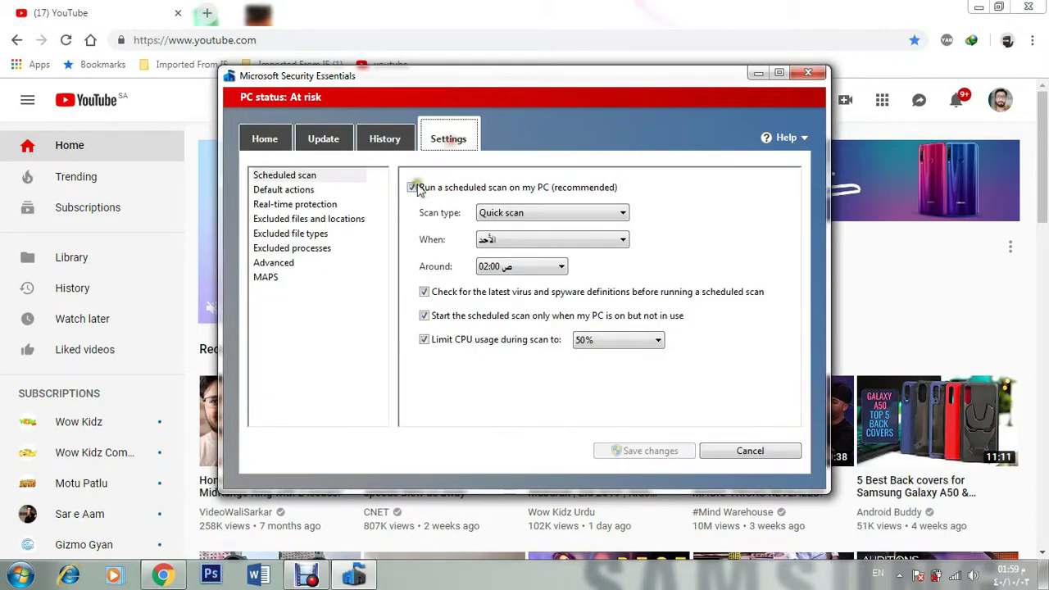
{"action": "left_click", "coordinate": [304, 207]}
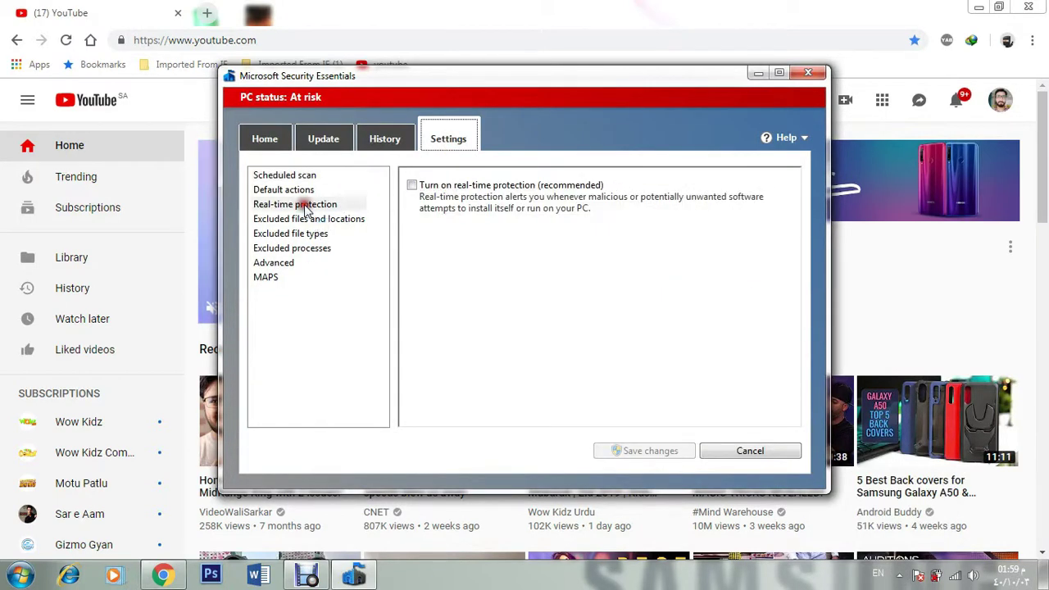
{"action": "left_click", "coordinate": [411, 185]}
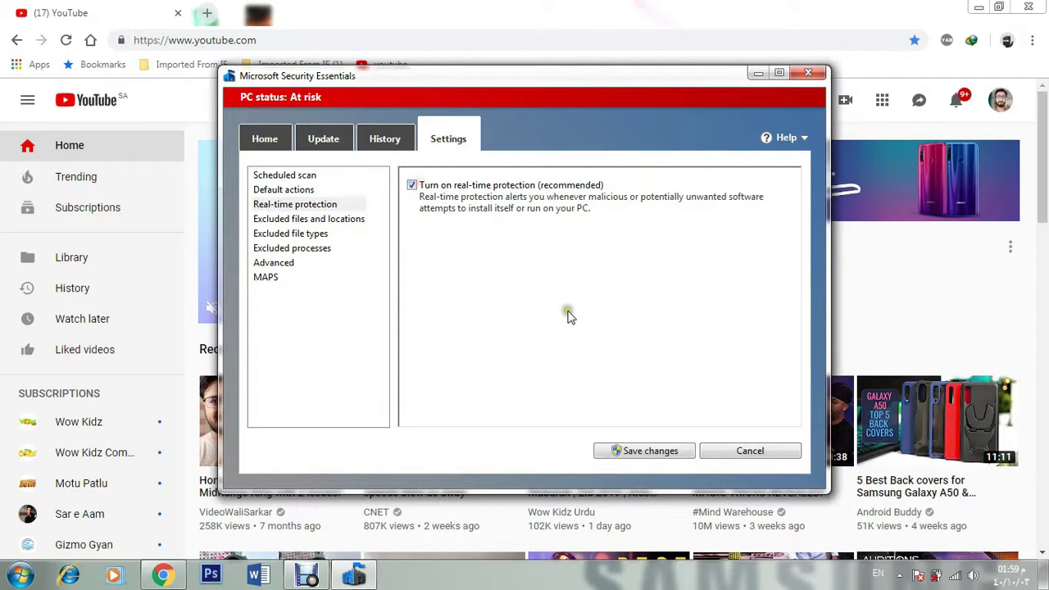
{"action": "left_click", "coordinate": [645, 453]}
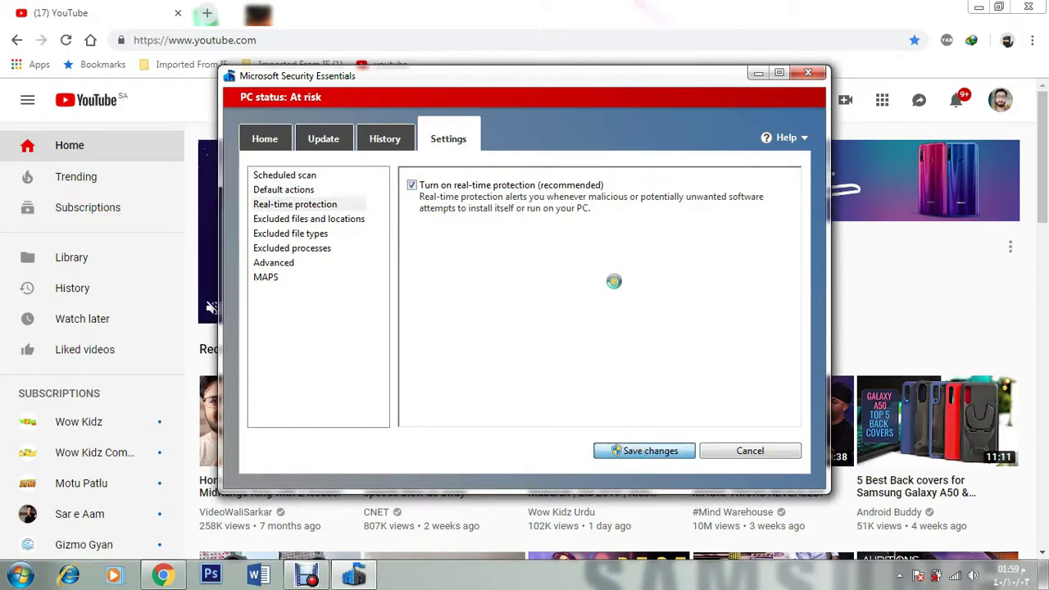
{"action": "left_click", "coordinate": [808, 74]}
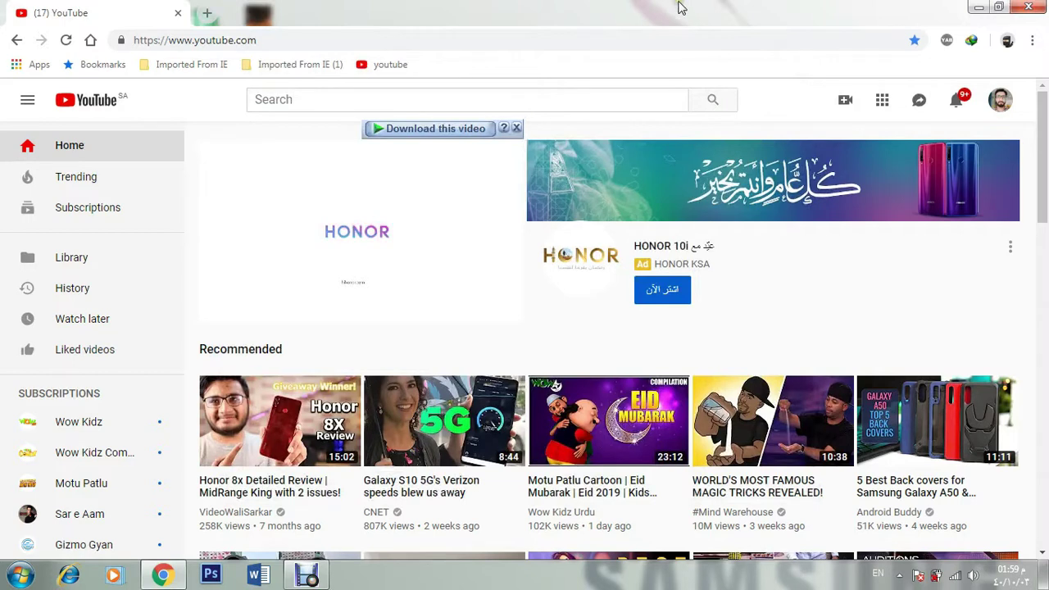